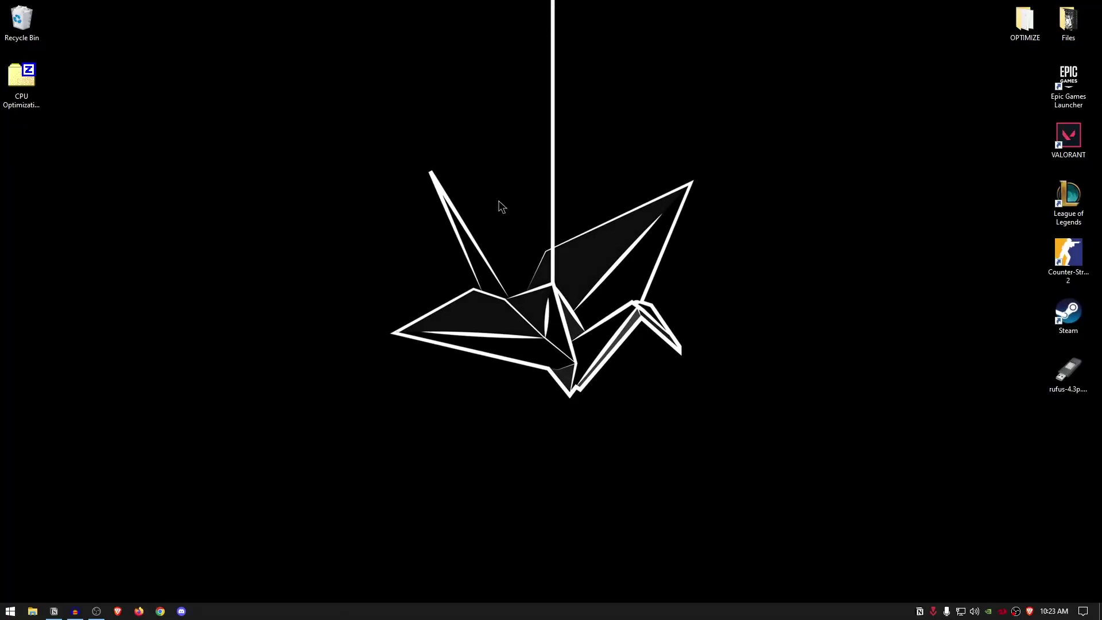
# - Review startup apps in Task Manager, selecting Google Chrome, then close Task Manager
pyautogui.rightClick(523, 613)
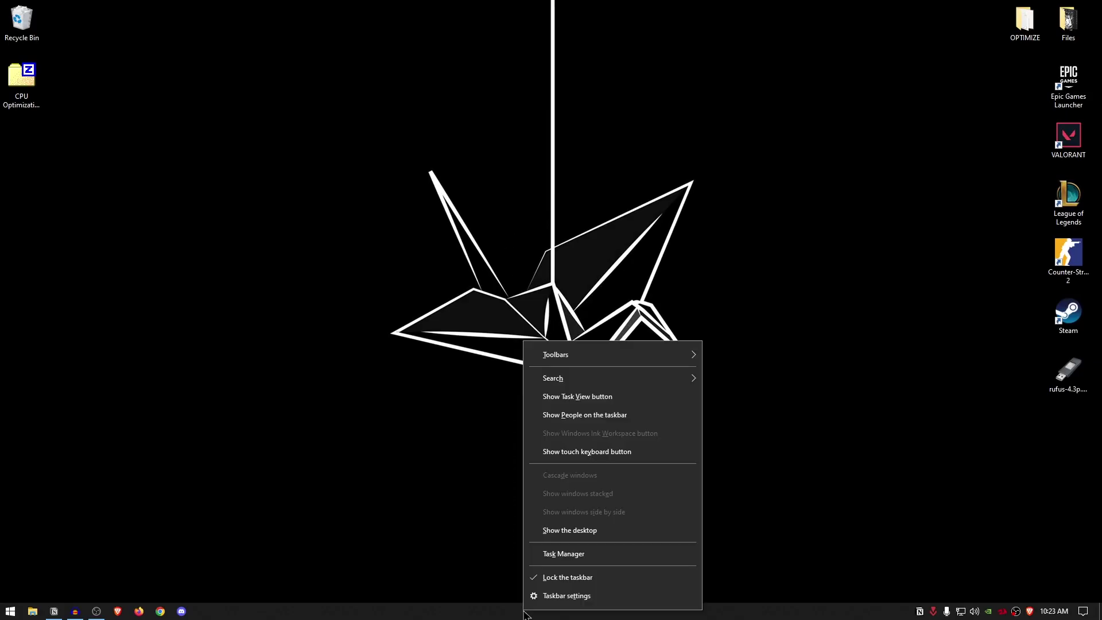
pyautogui.click(581, 557)
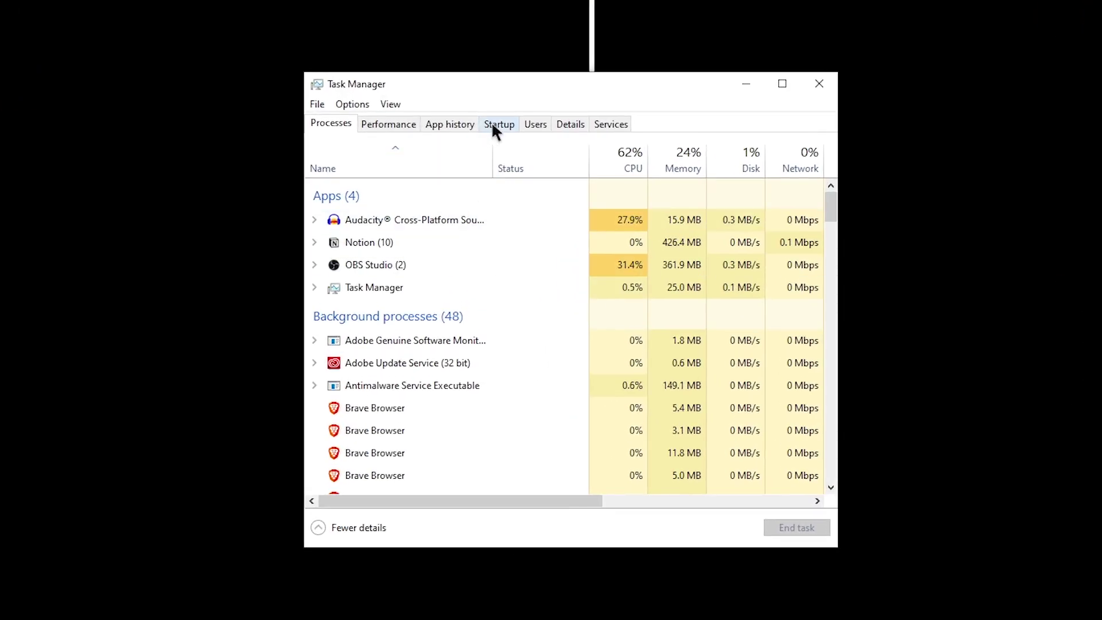
pyautogui.click(499, 126)
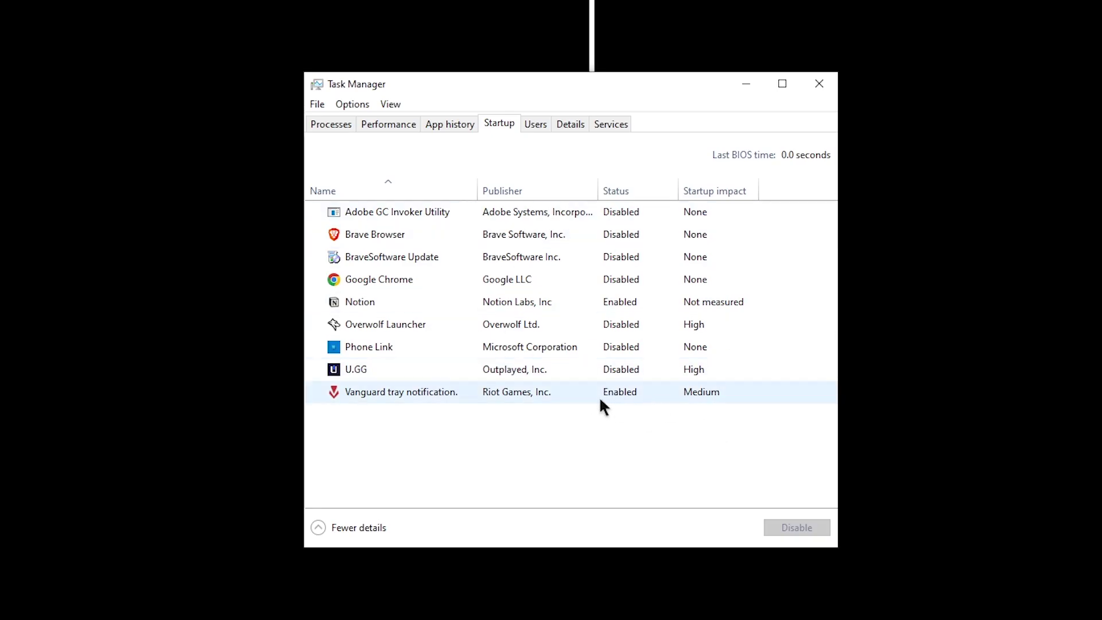
pyautogui.click(505, 279)
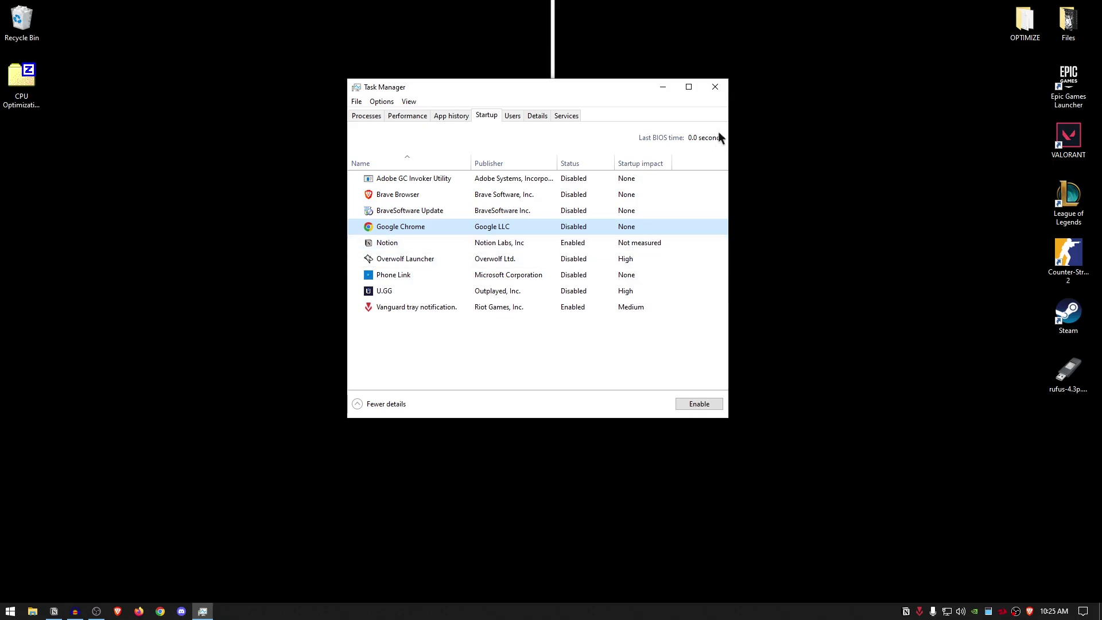
pyautogui.click(717, 89)
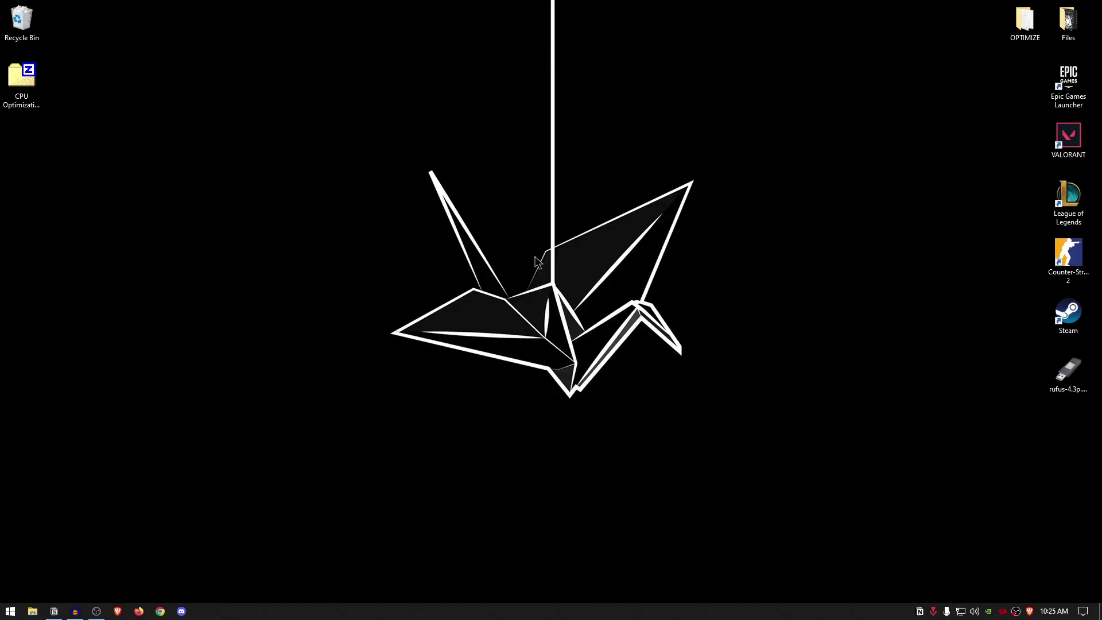
# - Open Windows Settings from Start and go to the Gaming category
pyautogui.click(10, 611)
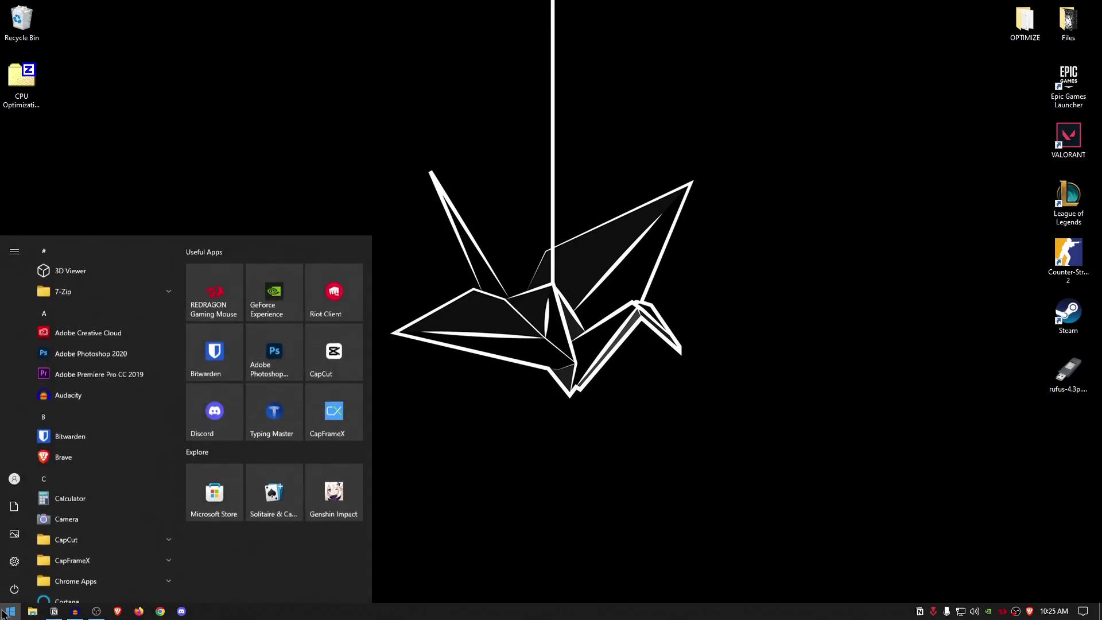
pyautogui.click(14, 564)
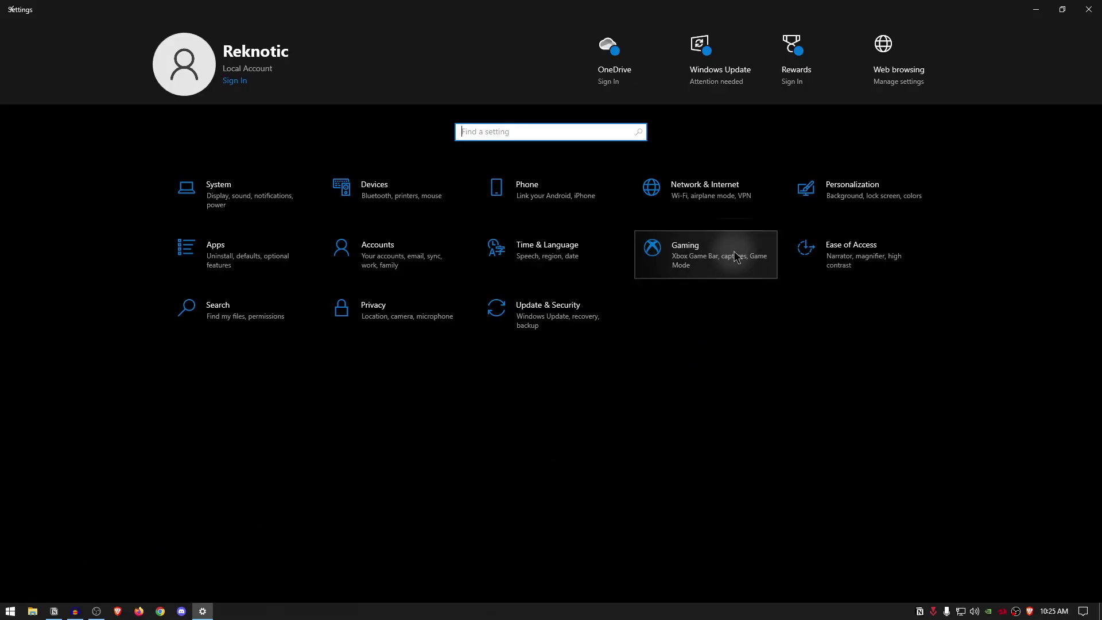
pyautogui.click(736, 258)
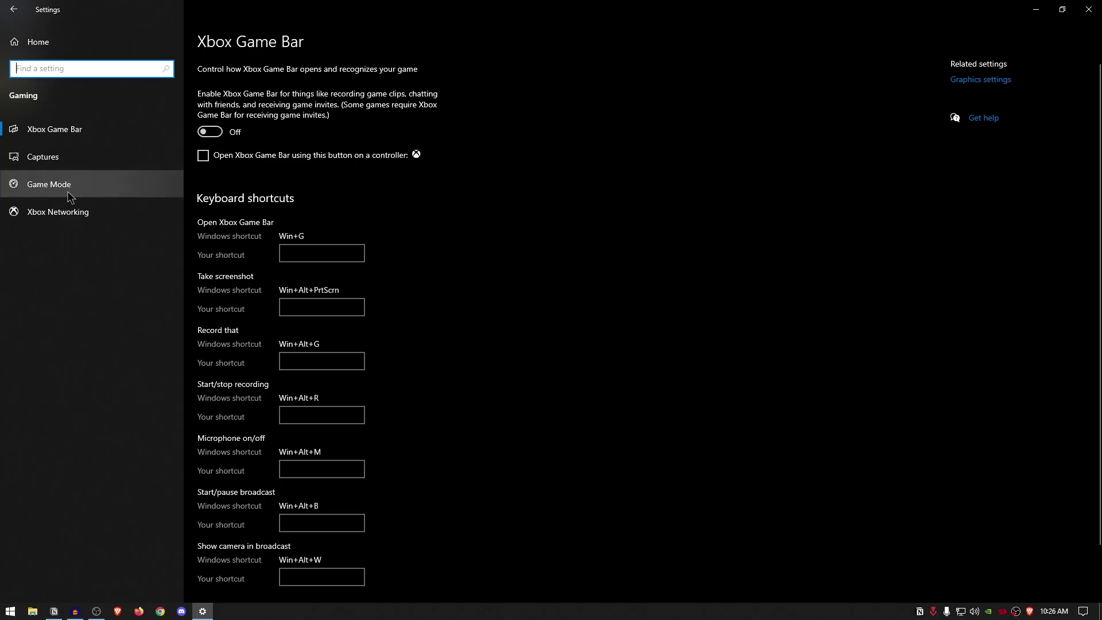
# - Check the Game Mode page, then go to the Graphics settings page
pyautogui.click(52, 185)
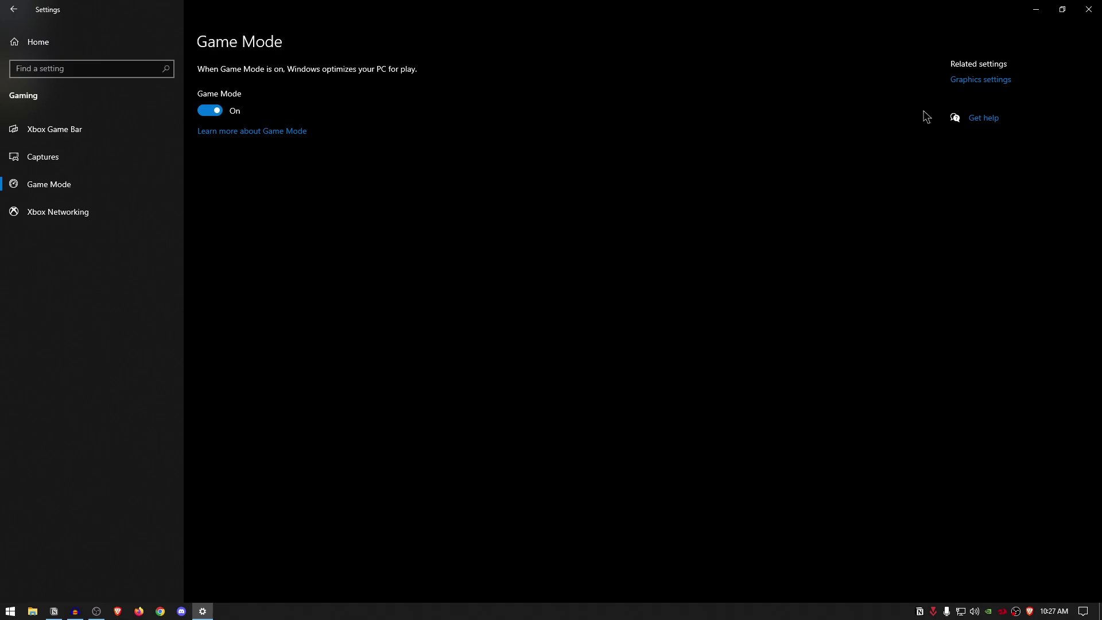
pyautogui.click(997, 81)
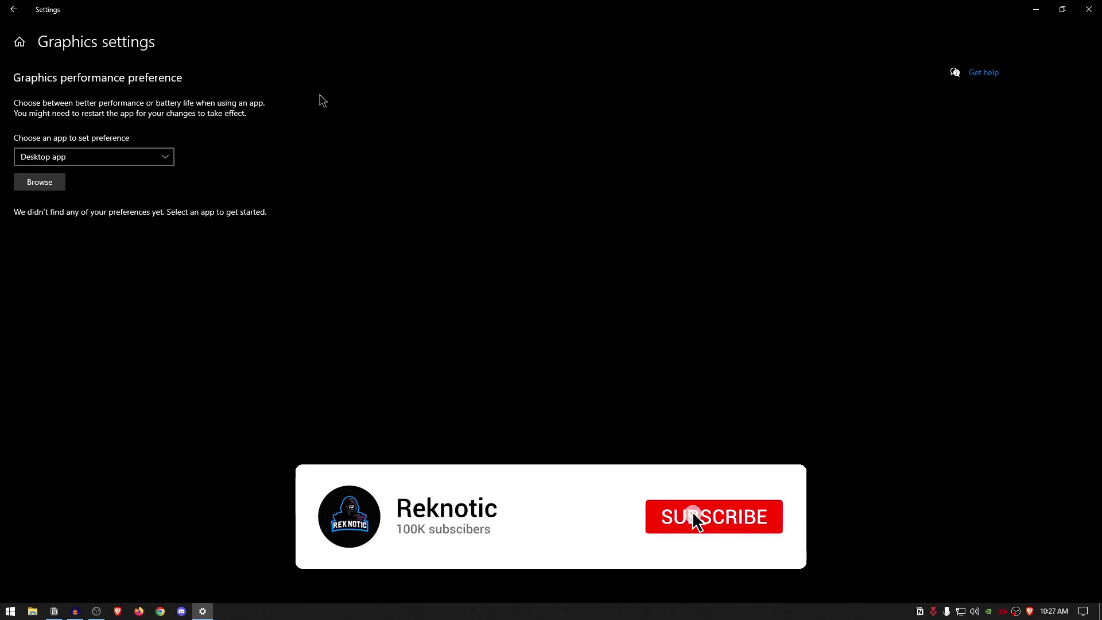
# - Browse as a desktop app to FortniteClient-Win64-Shipping.exe in D:\Games\Fortnite\FortniteGame\Binaries\Win64
pyautogui.click(124, 157)
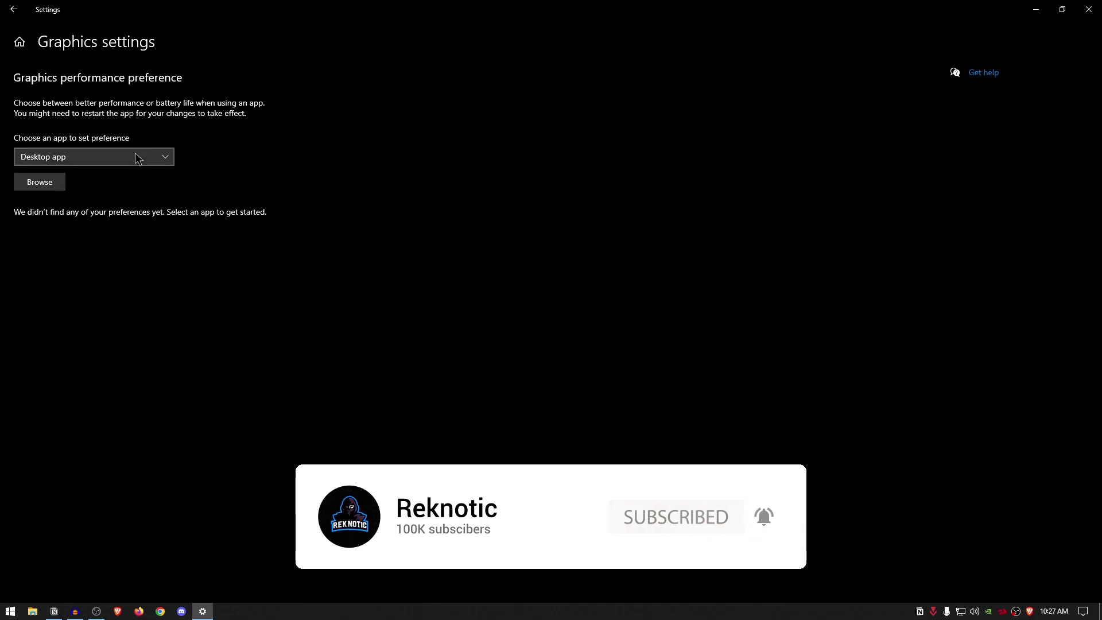
pyautogui.click(82, 157)
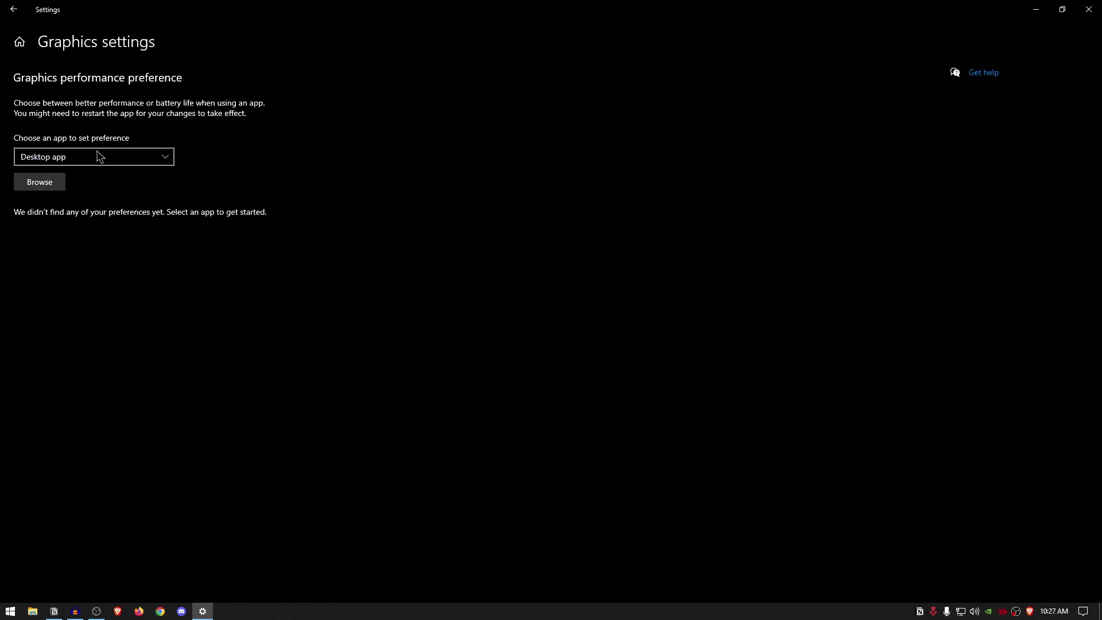
pyautogui.click(47, 188)
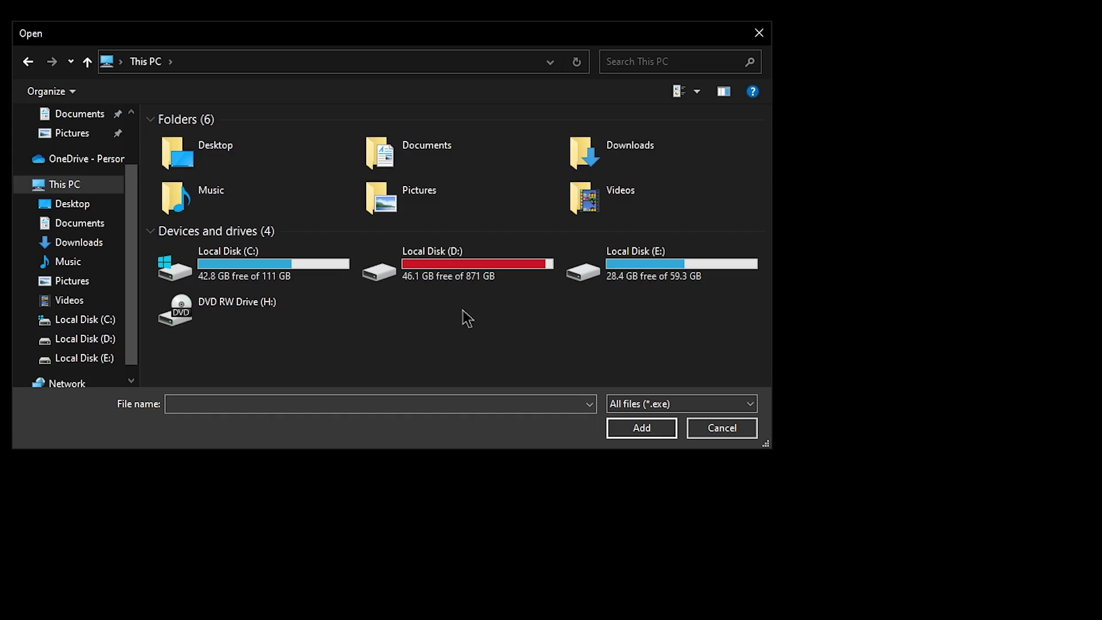
pyautogui.doubleClick(472, 263)
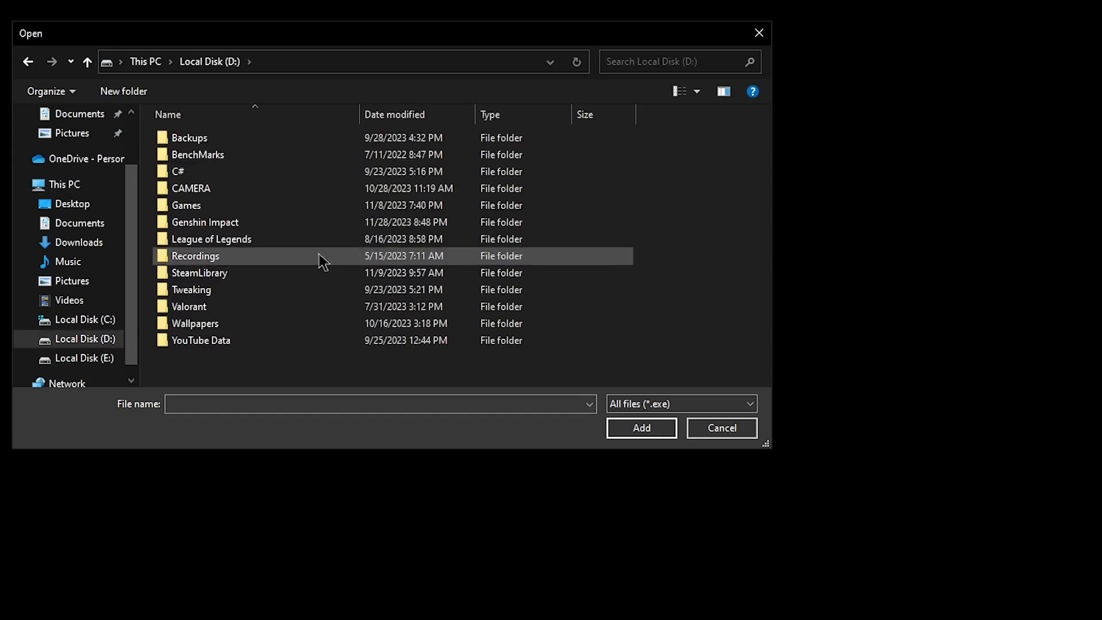
pyautogui.doubleClick(199, 207)
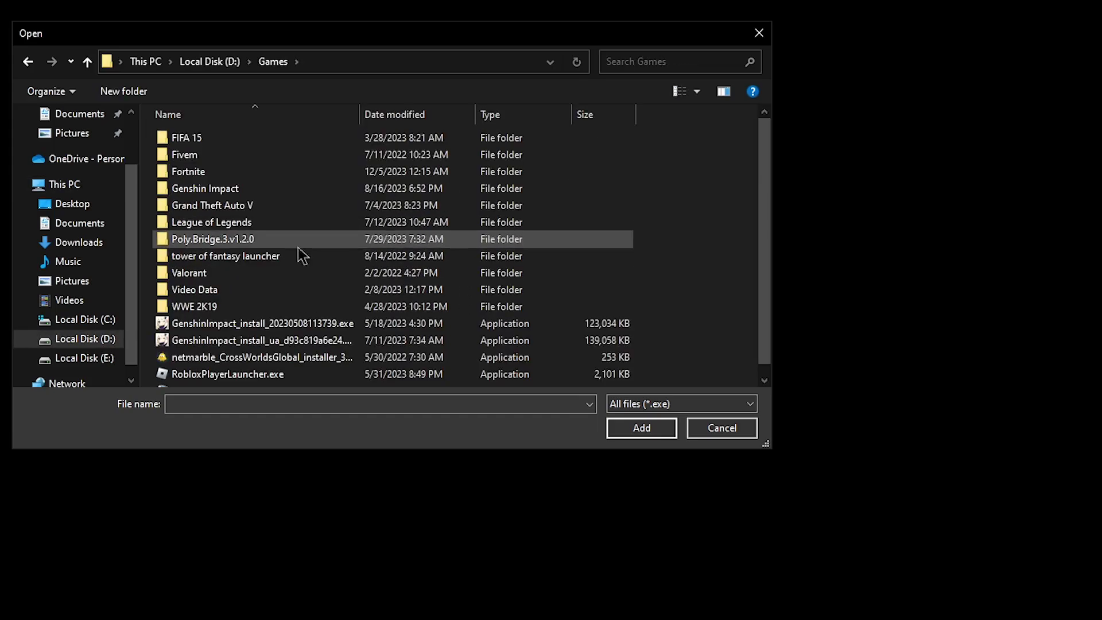
pyautogui.doubleClick(214, 177)
pyautogui.doubleClick(207, 189)
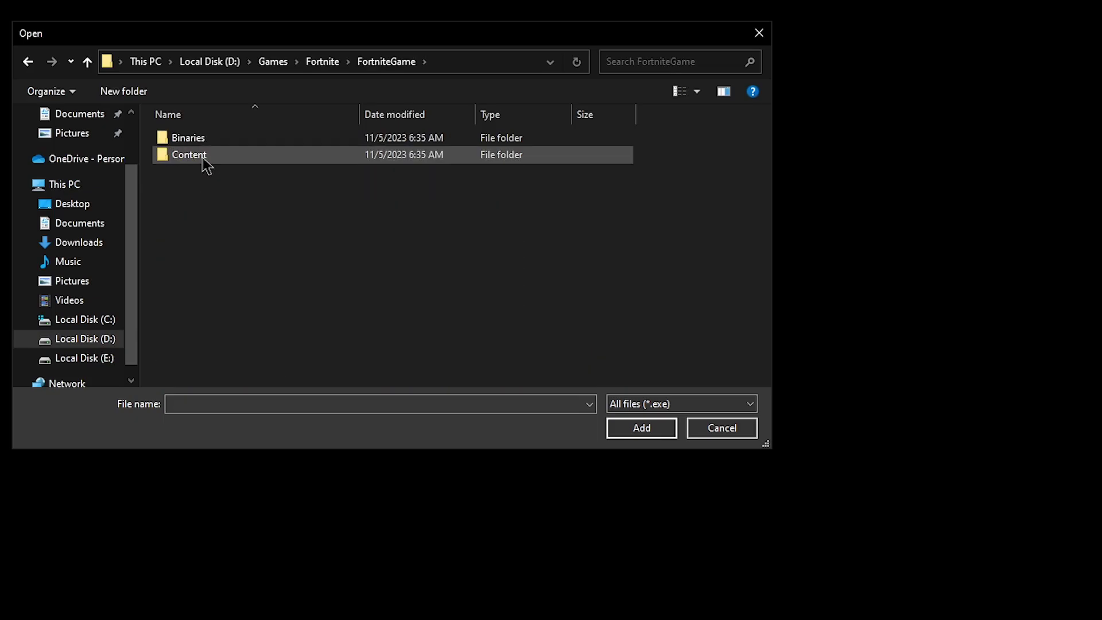
pyautogui.doubleClick(209, 139)
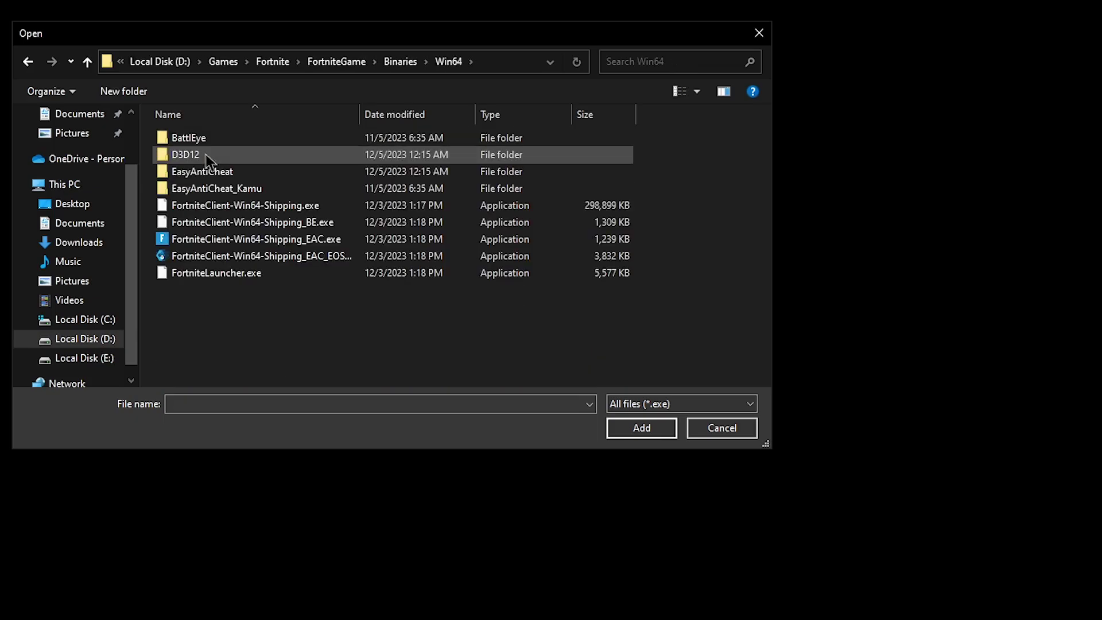
pyautogui.click(282, 209)
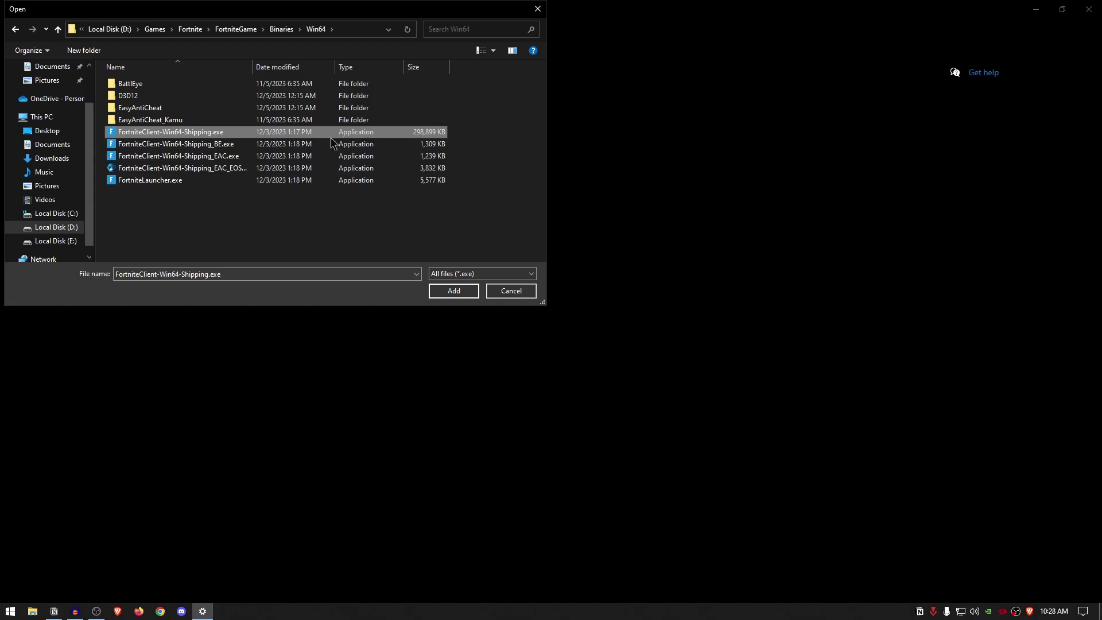
# - Add Fortnite to the graphics list and save its preference as High performance
pyautogui.click(455, 292)
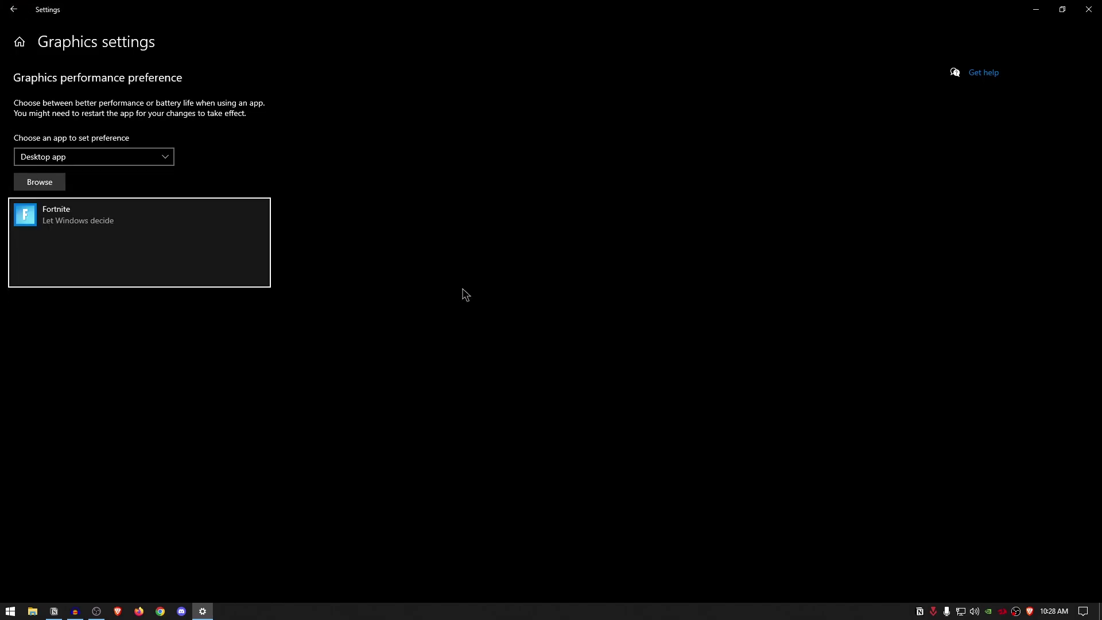
pyautogui.click(181, 274)
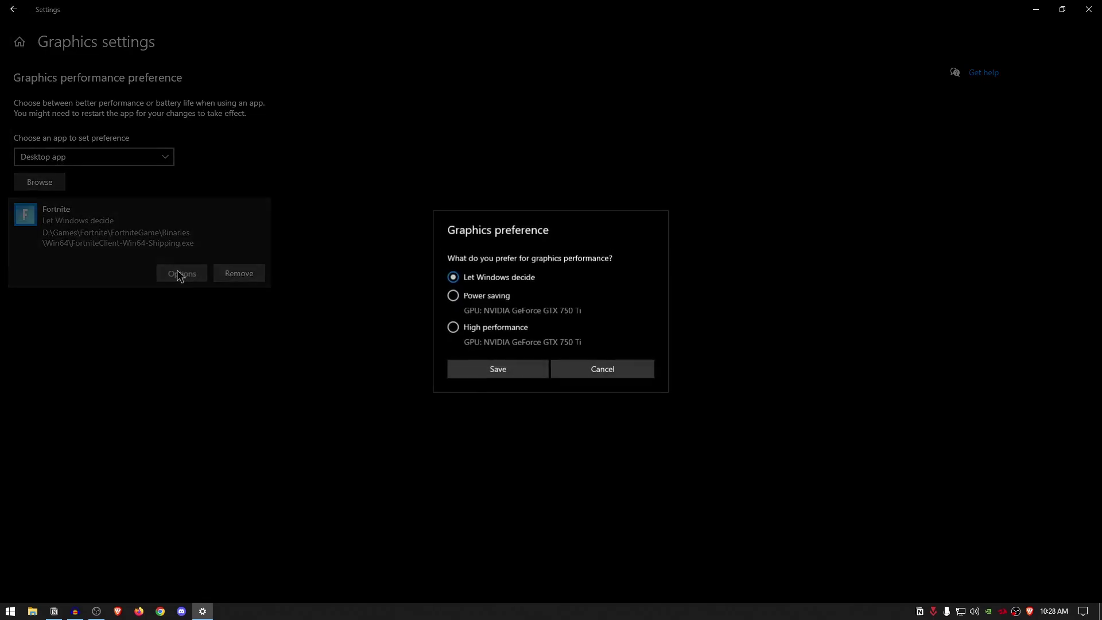
pyautogui.click(454, 327)
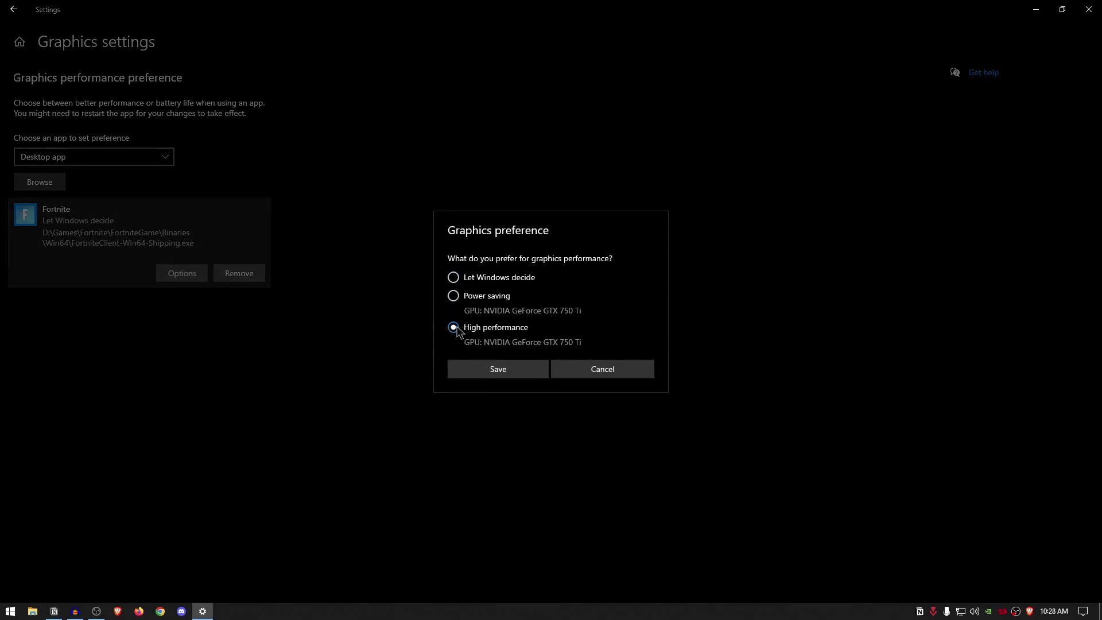
pyautogui.click(498, 368)
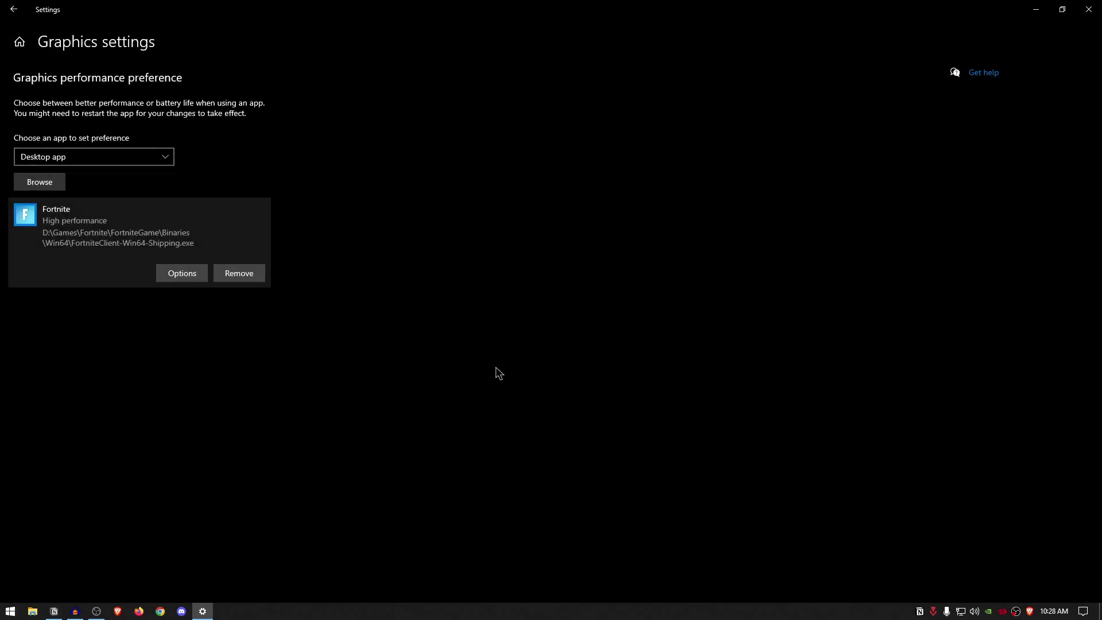
# - Close the Windows Settings window
pyautogui.click(1088, 9)
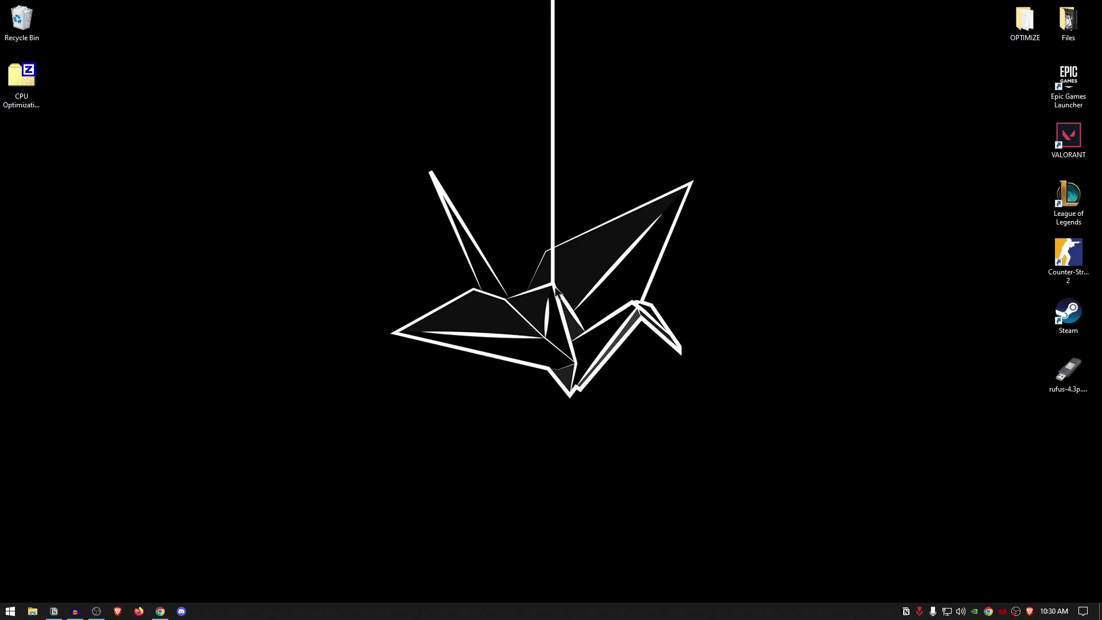
# - Switch off Chrome's 'Continue running background apps' and 'Use hardware acceleration when available'
pyautogui.click(161, 612)
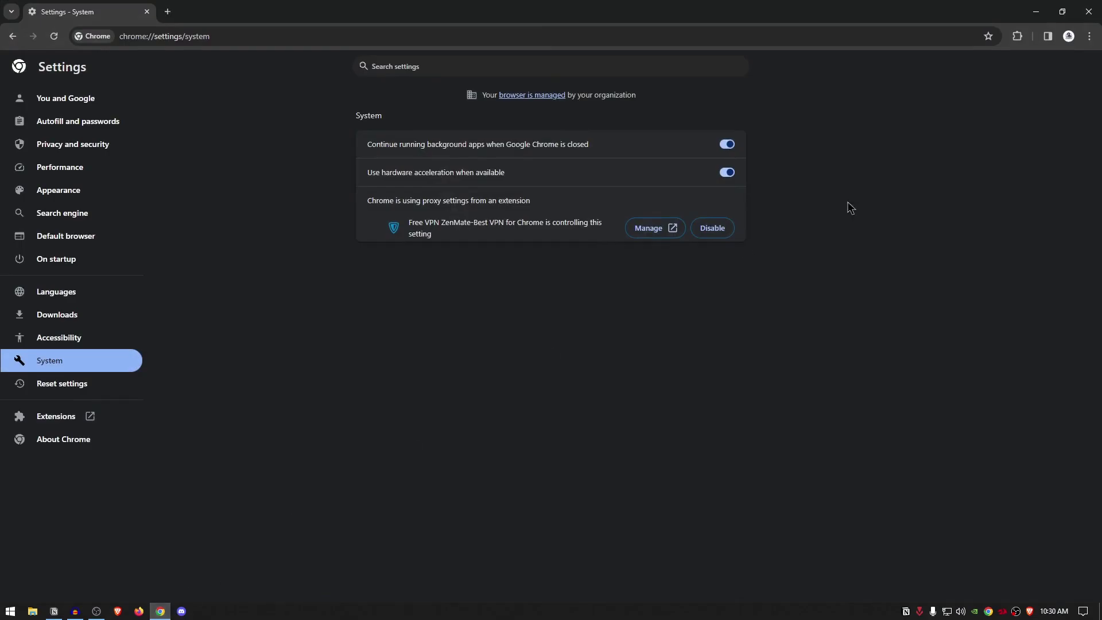
pyautogui.click(1091, 38)
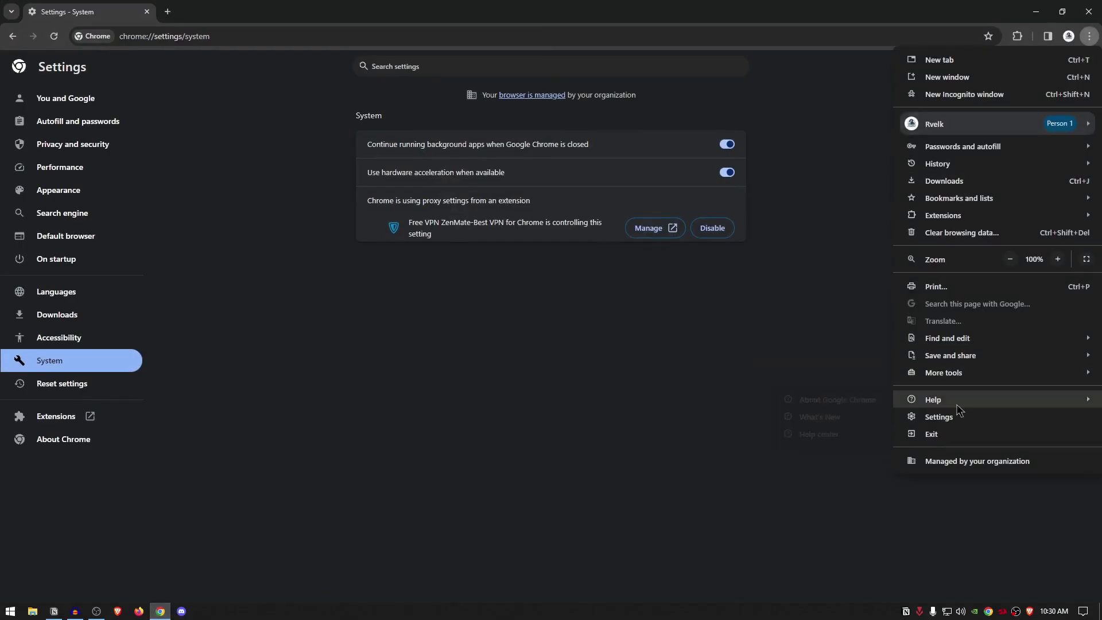
pyautogui.click(674, 382)
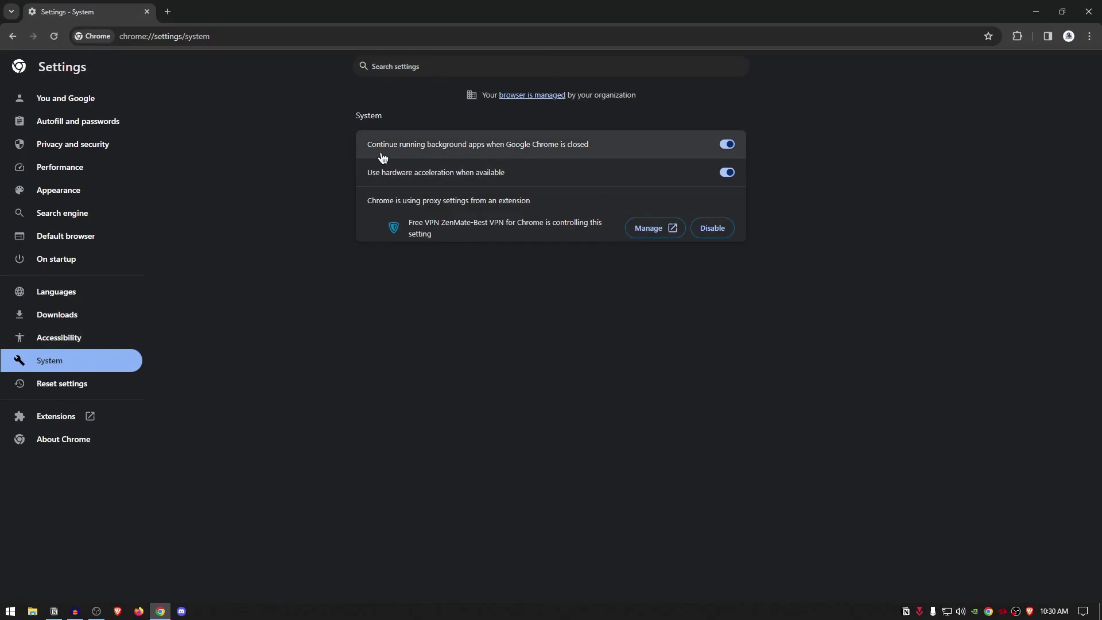
pyautogui.click(724, 144)
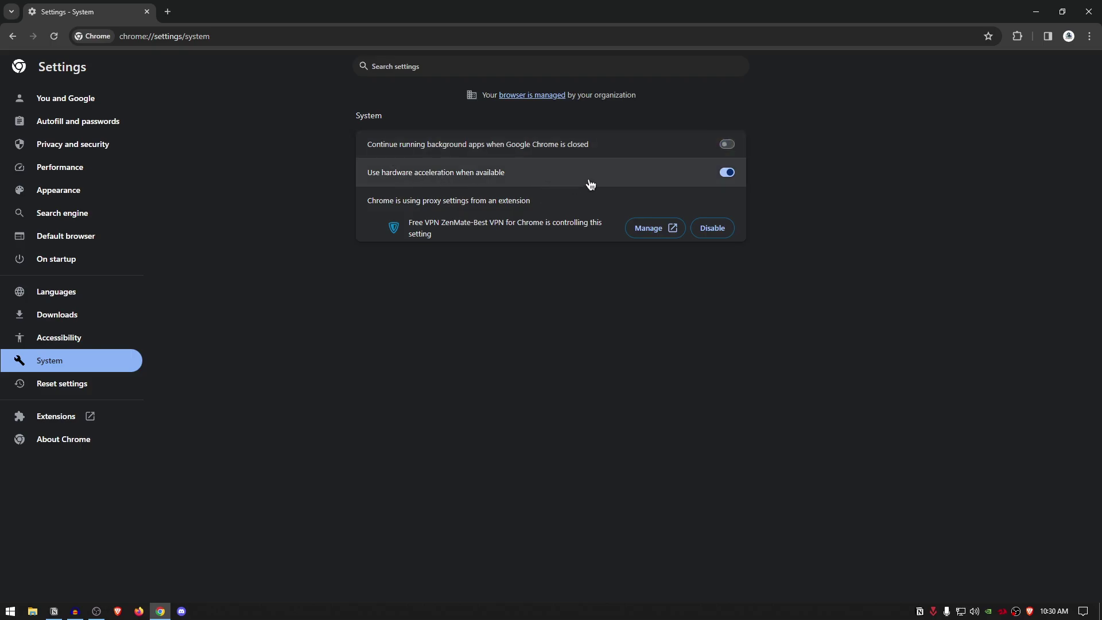
pyautogui.click(731, 174)
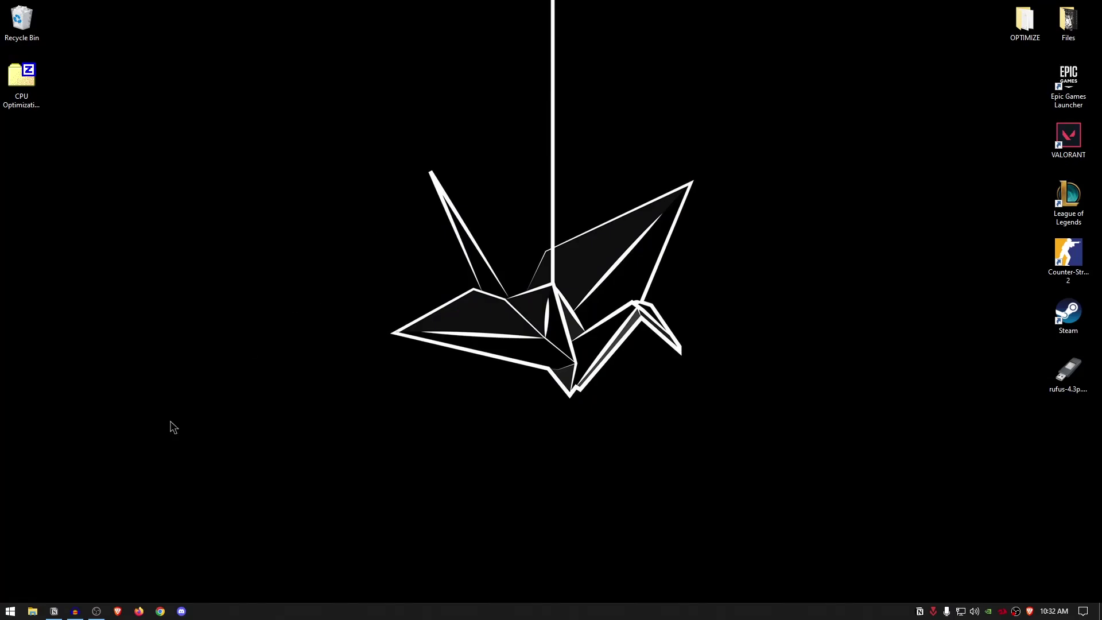
# - Disable the High precision event timer under System devices in Device Manager
pyautogui.click(11, 612)
pyautogui.write('device')
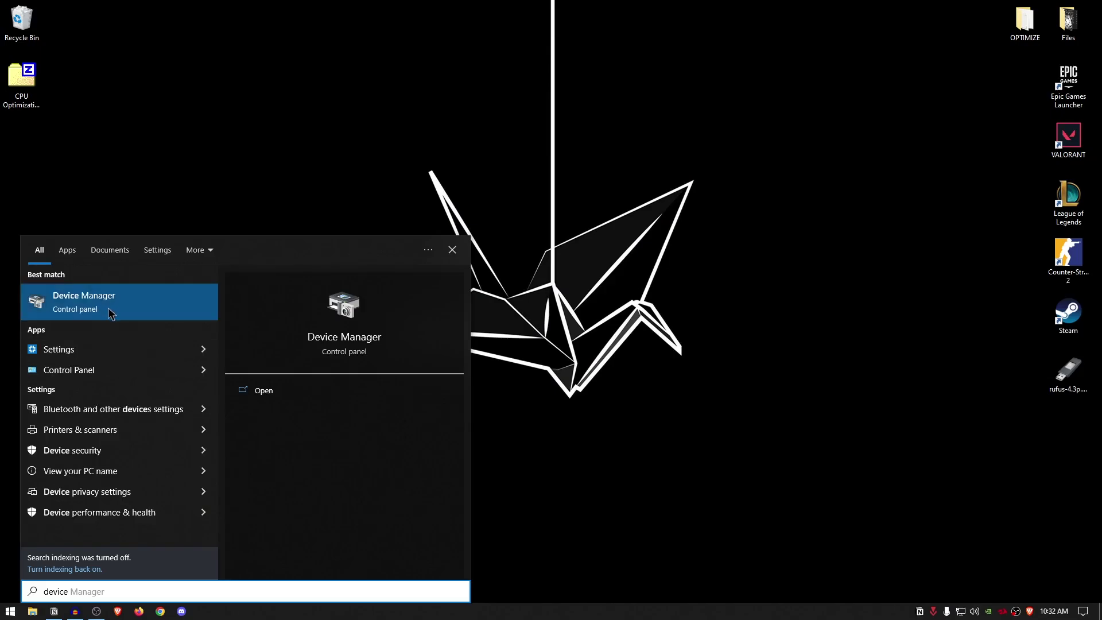
pyautogui.click(144, 315)
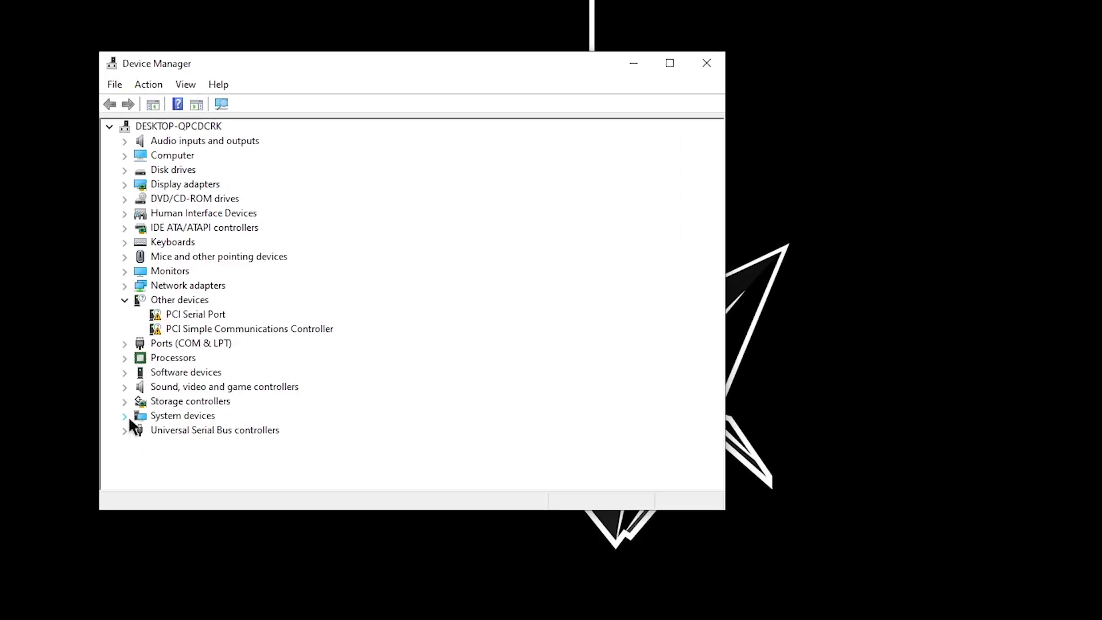
pyautogui.click(128, 416)
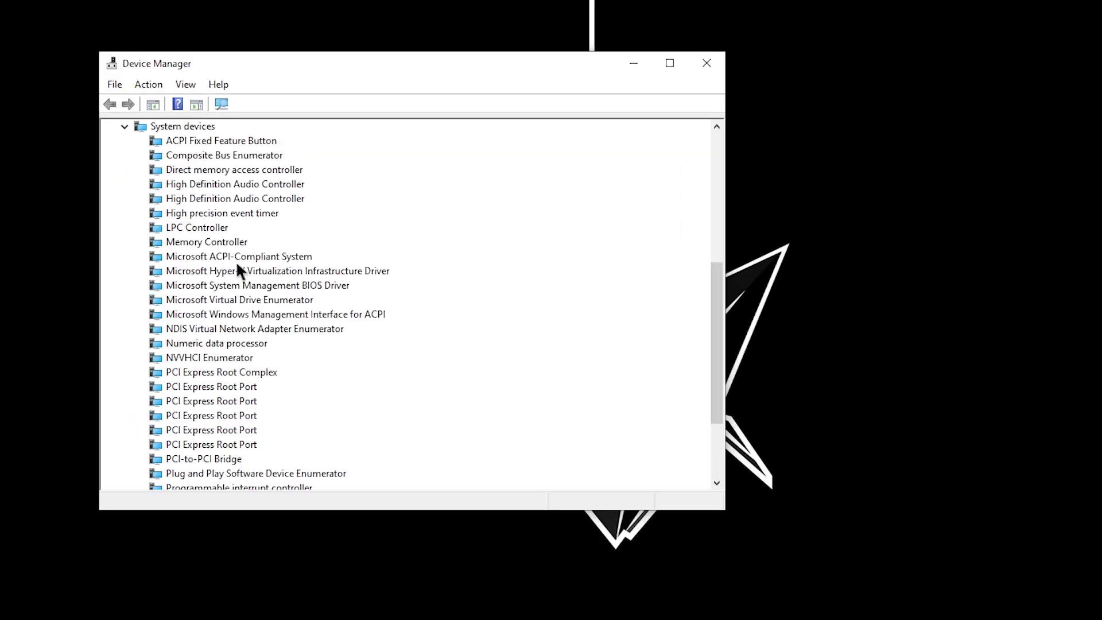
pyautogui.click(228, 213)
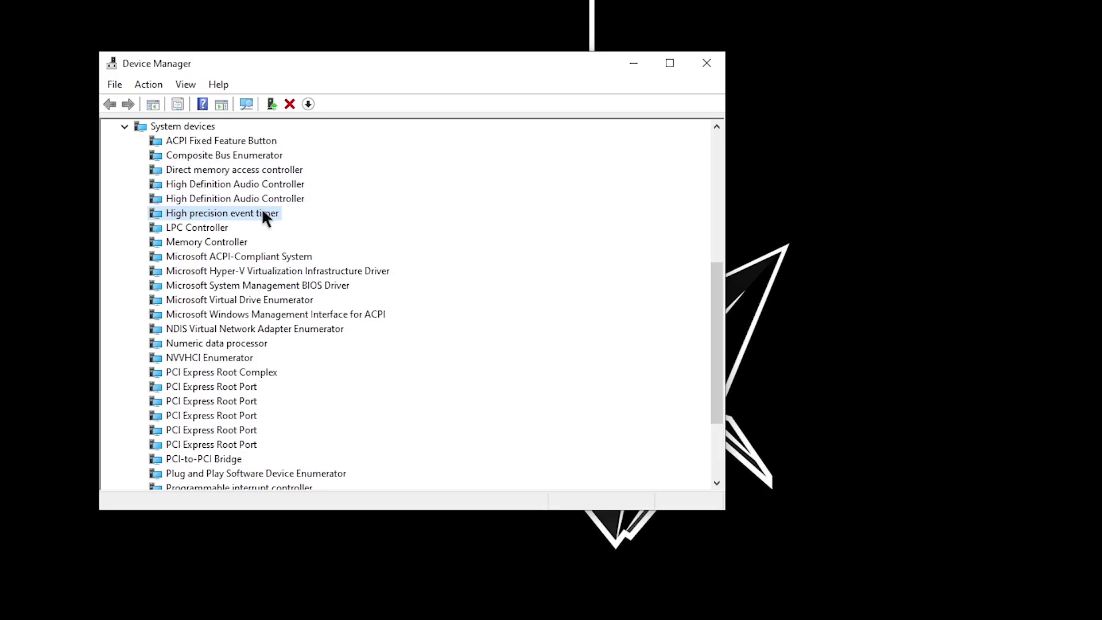
pyautogui.rightClick(247, 208)
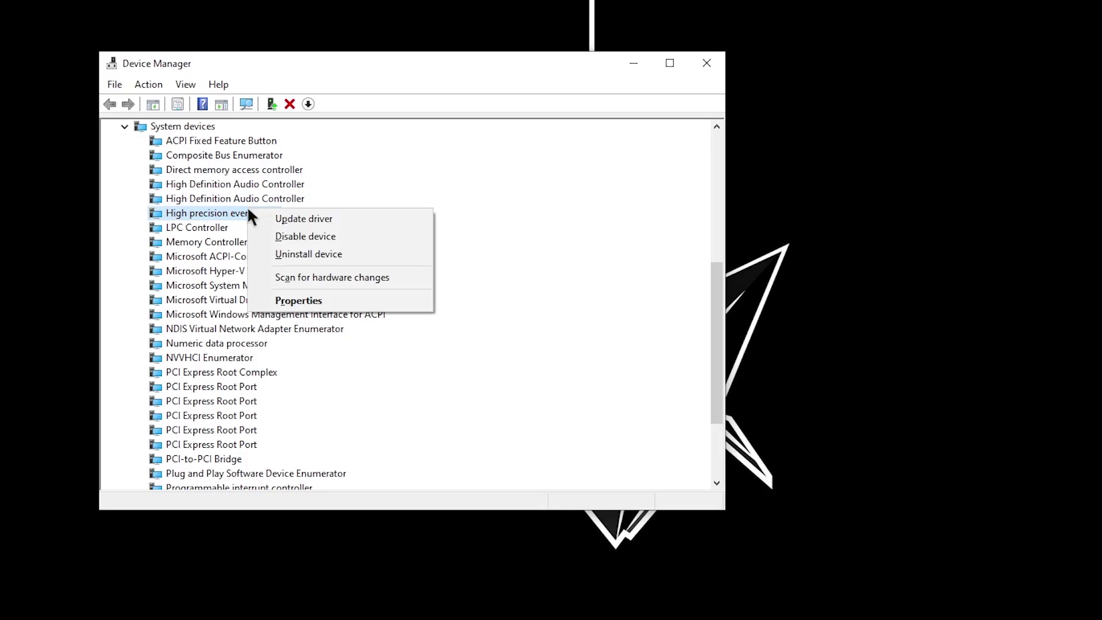
pyautogui.click(327, 238)
pyautogui.click(628, 438)
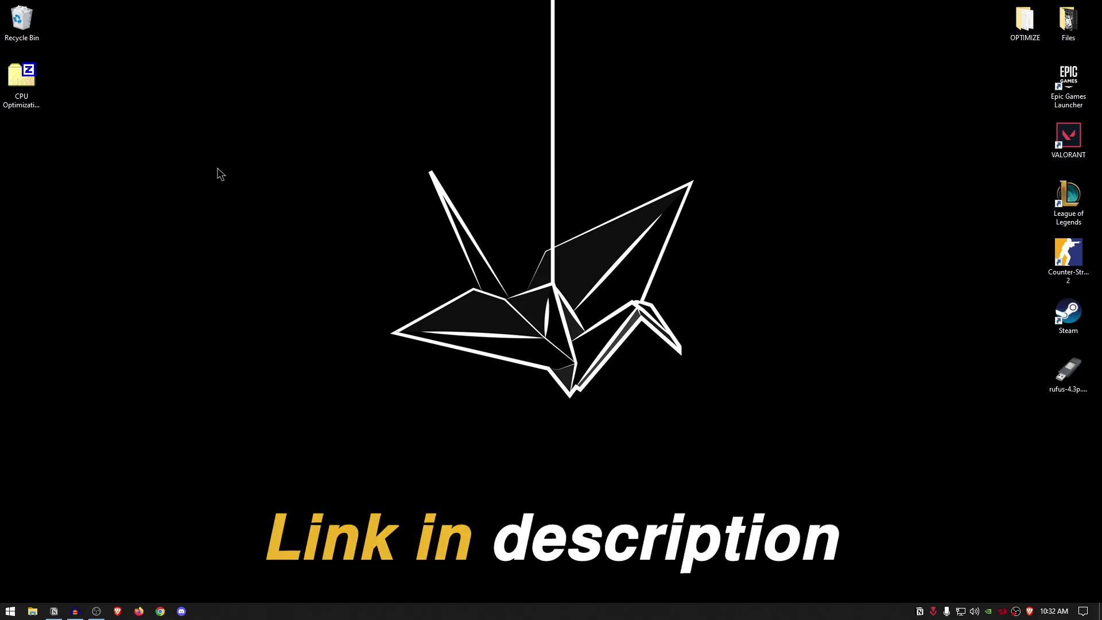
# - Extract CPU Optimization Pack.zip into a 'CPU Optimization Pack' folder using 7-Zip
pyautogui.click(24, 87)
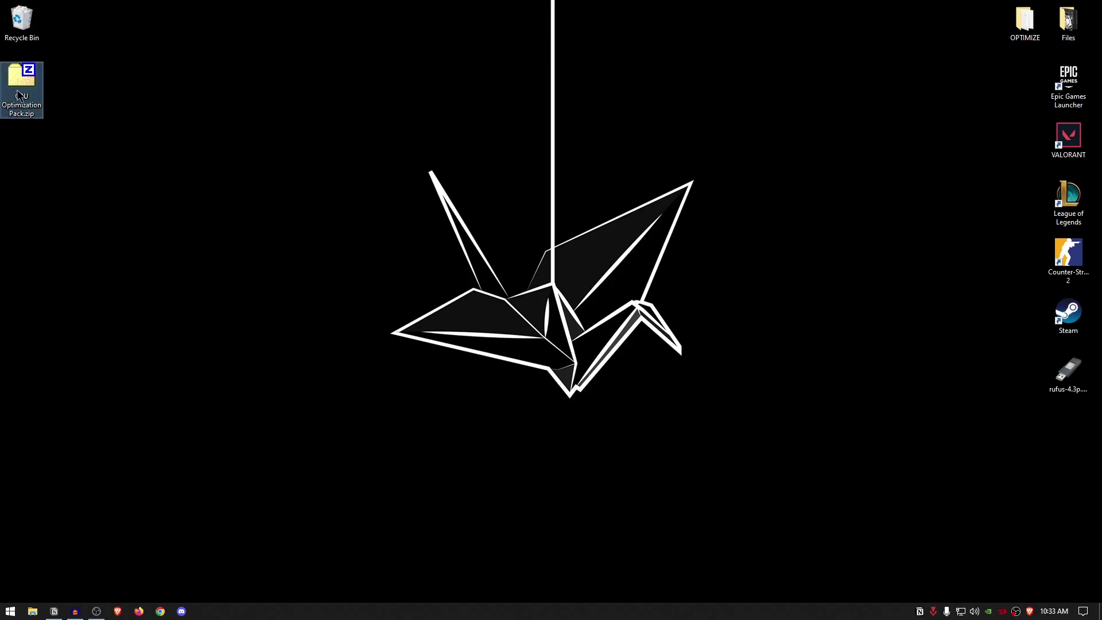
pyautogui.rightClick(23, 88)
pyautogui.moveTo(50, 109)
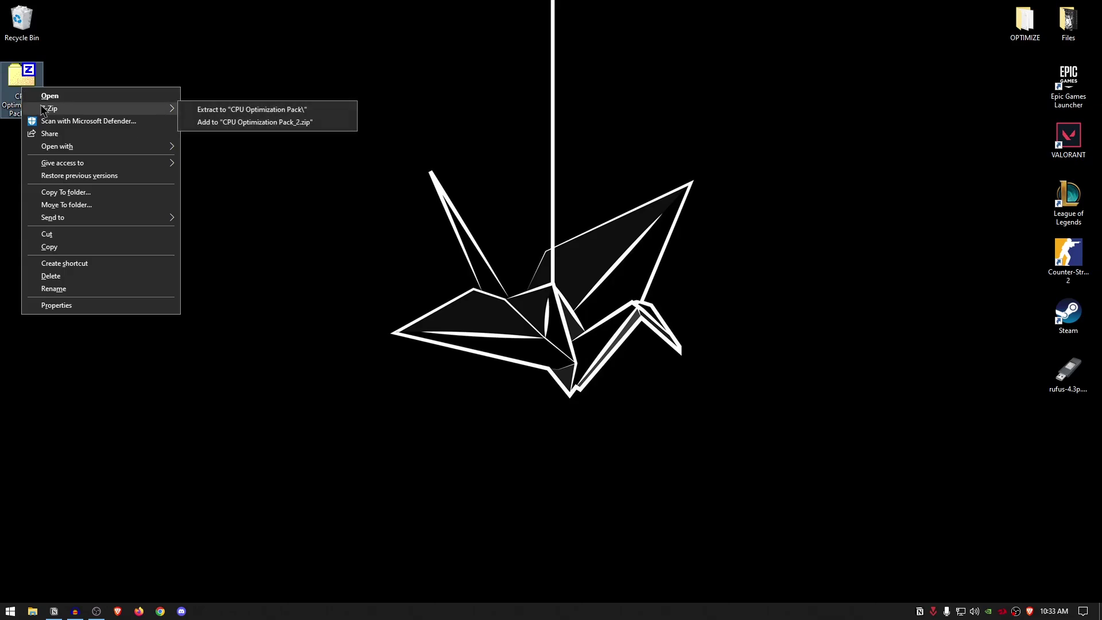
pyautogui.click(254, 112)
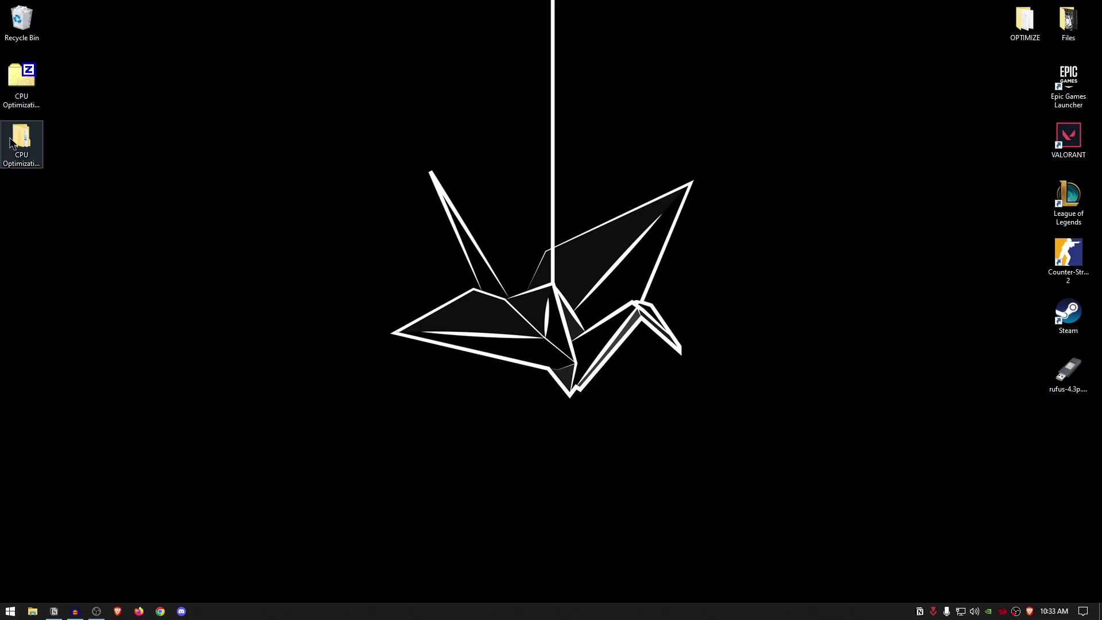
# - Open the extracted CPU Optimization Pack folder and its inner folder
pyautogui.doubleClick(20, 142)
pyautogui.doubleClick(329, 151)
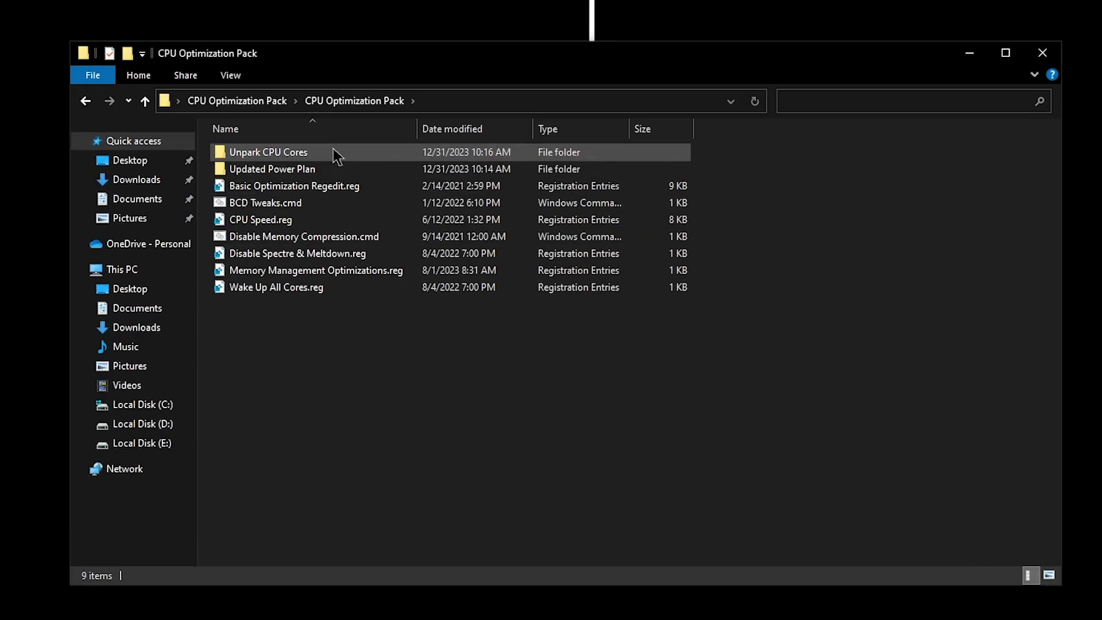
pyautogui.click(370, 150)
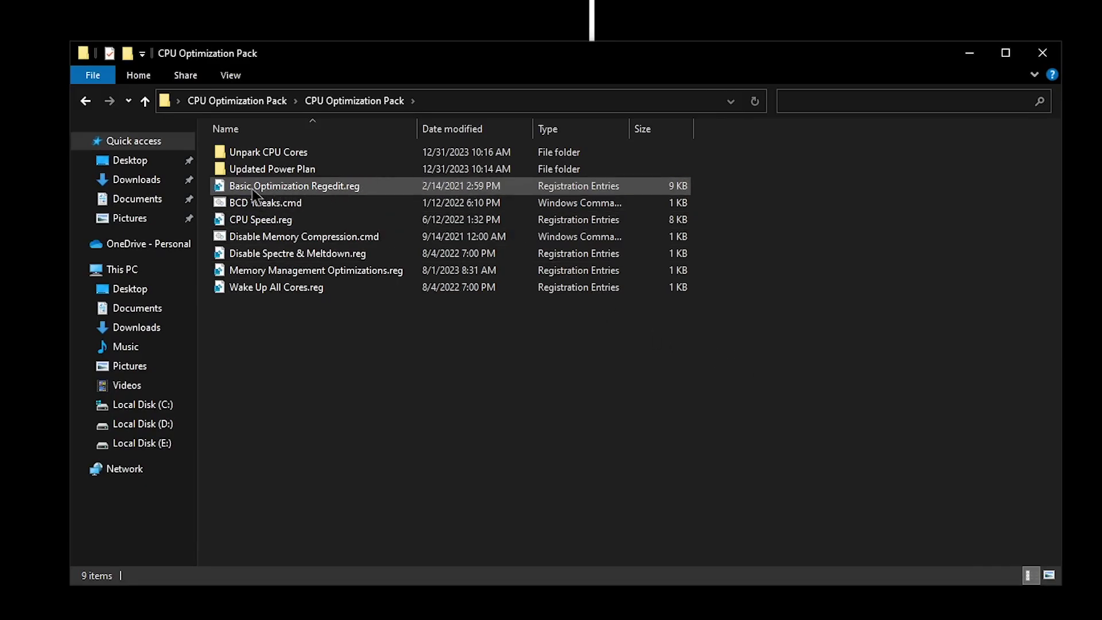
pyautogui.click(381, 191)
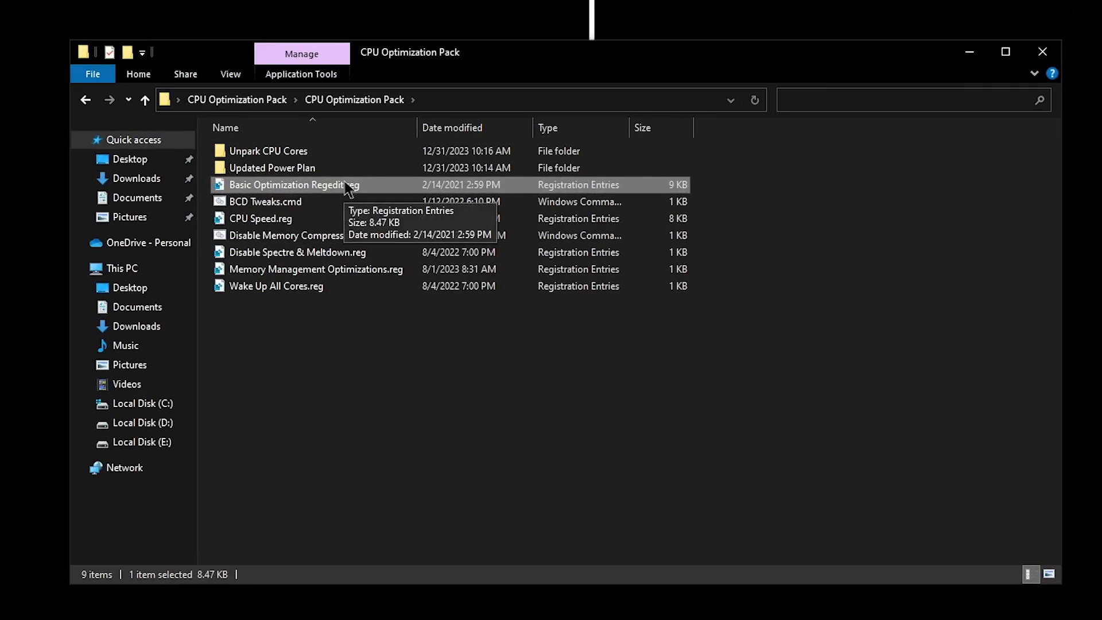
# - Merge Basic Optimization Regedit.reg into the registry, confirming the prompts
pyautogui.doubleClick(348, 186)
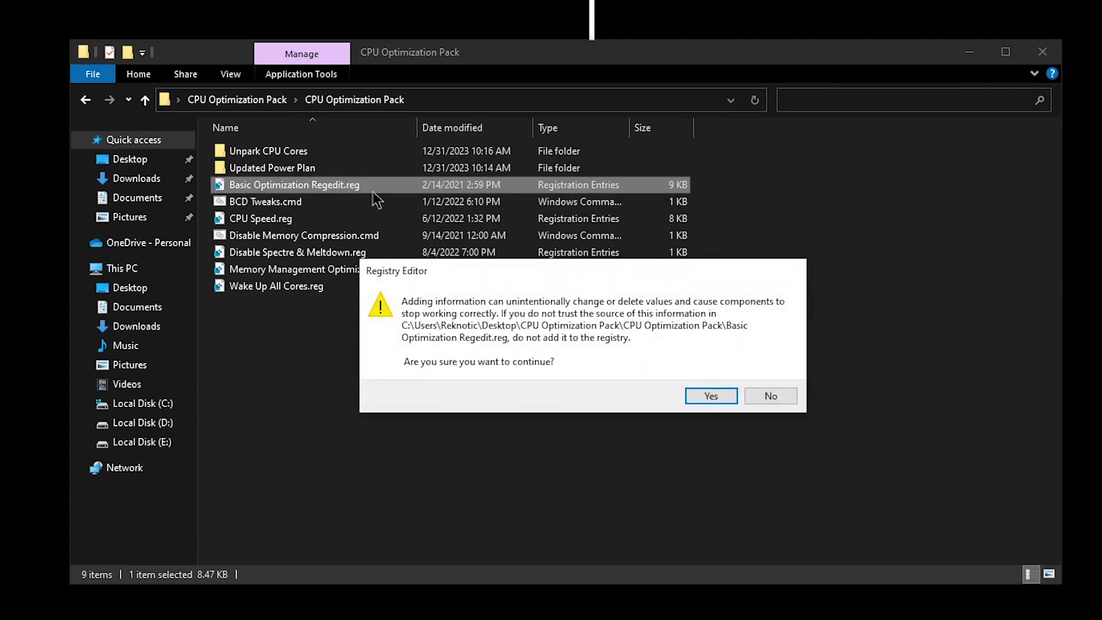
pyautogui.click(711, 397)
pyautogui.click(755, 371)
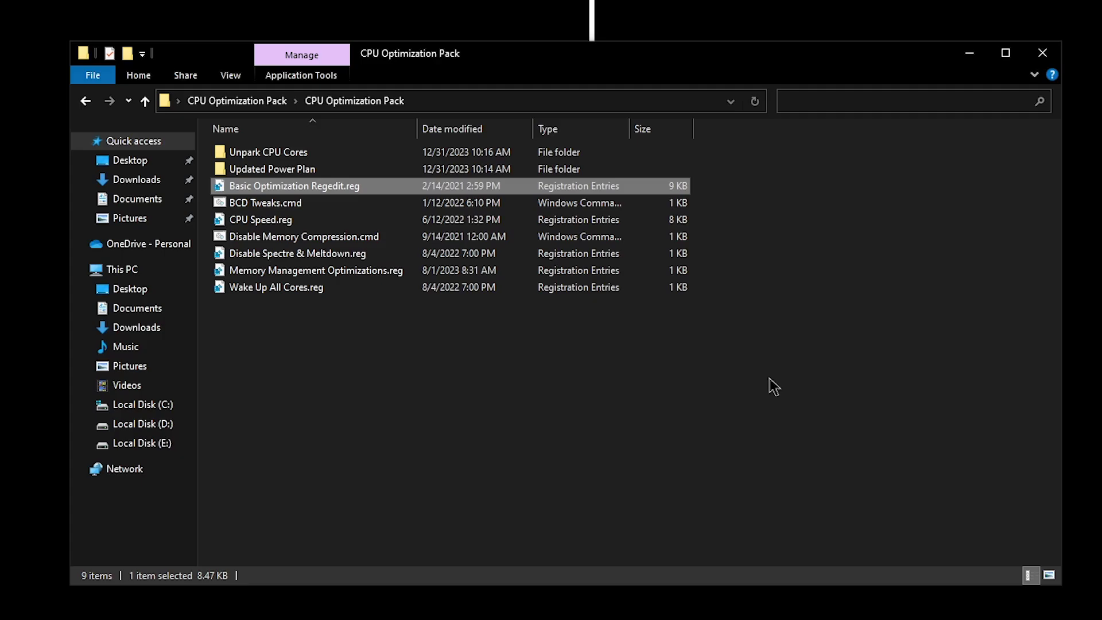
pyautogui.rightClick(339, 183)
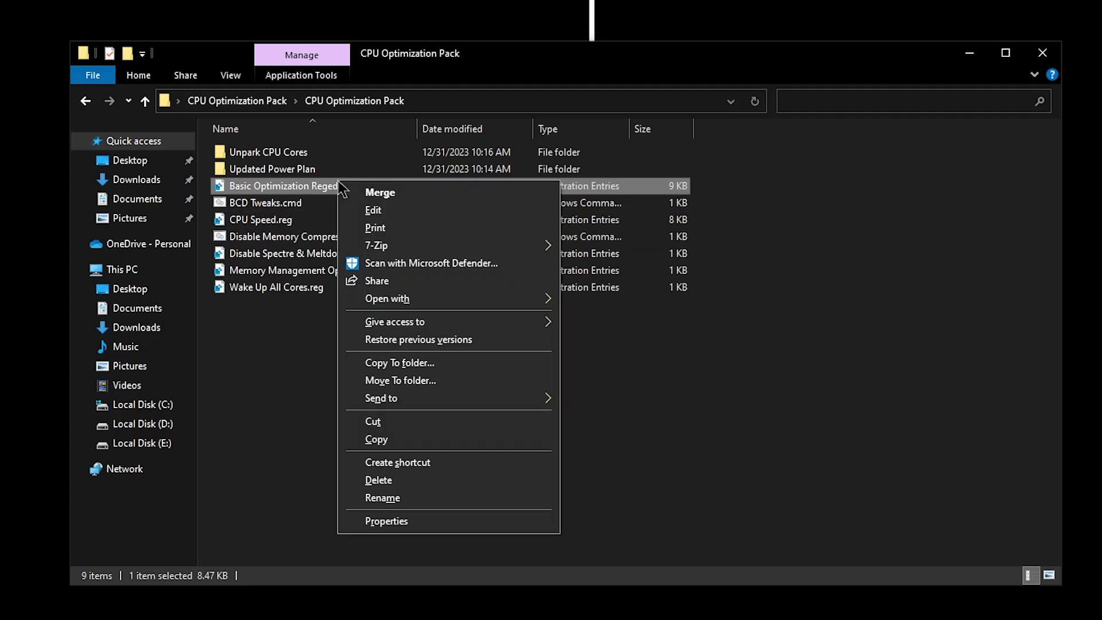
pyautogui.click(373, 210)
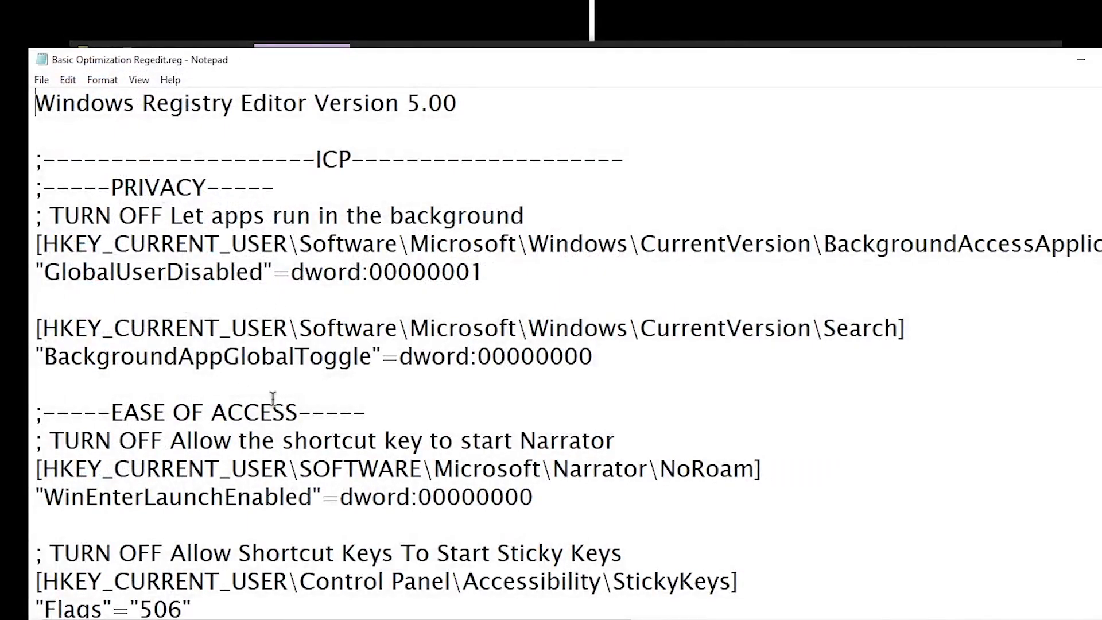
pyautogui.scroll(-5, 272, 399)
pyautogui.scroll(-3, 254, 323)
pyautogui.scroll(-4, 147, 323)
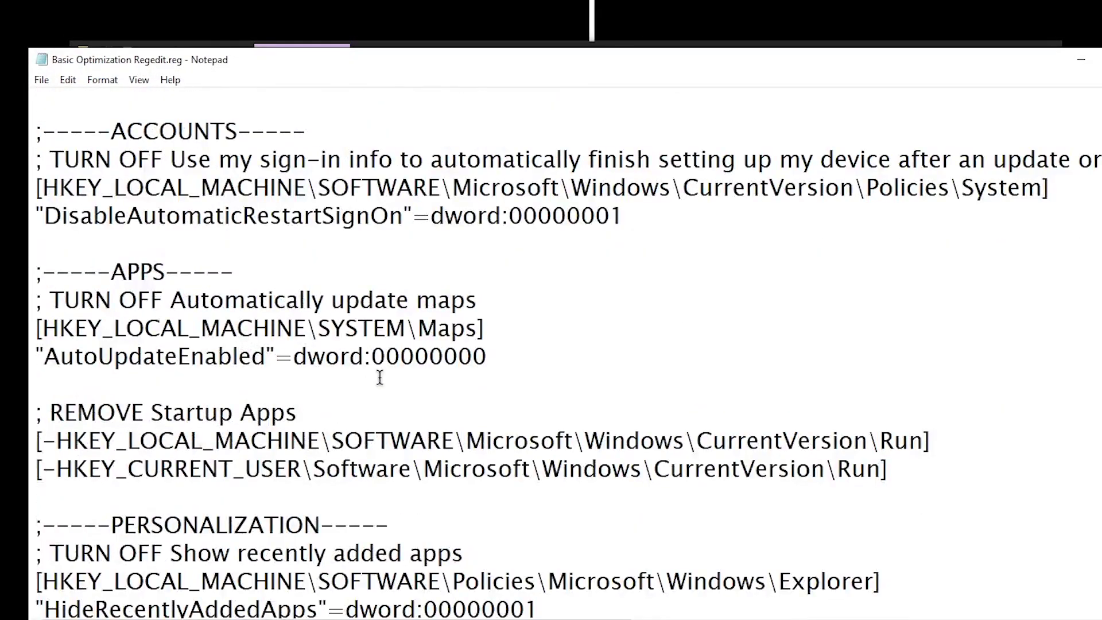
pyautogui.scroll(-3, 379, 378)
pyautogui.scroll(-3, 379, 377)
pyautogui.moveTo(158, 235); pyautogui.dragTo(560, 249)
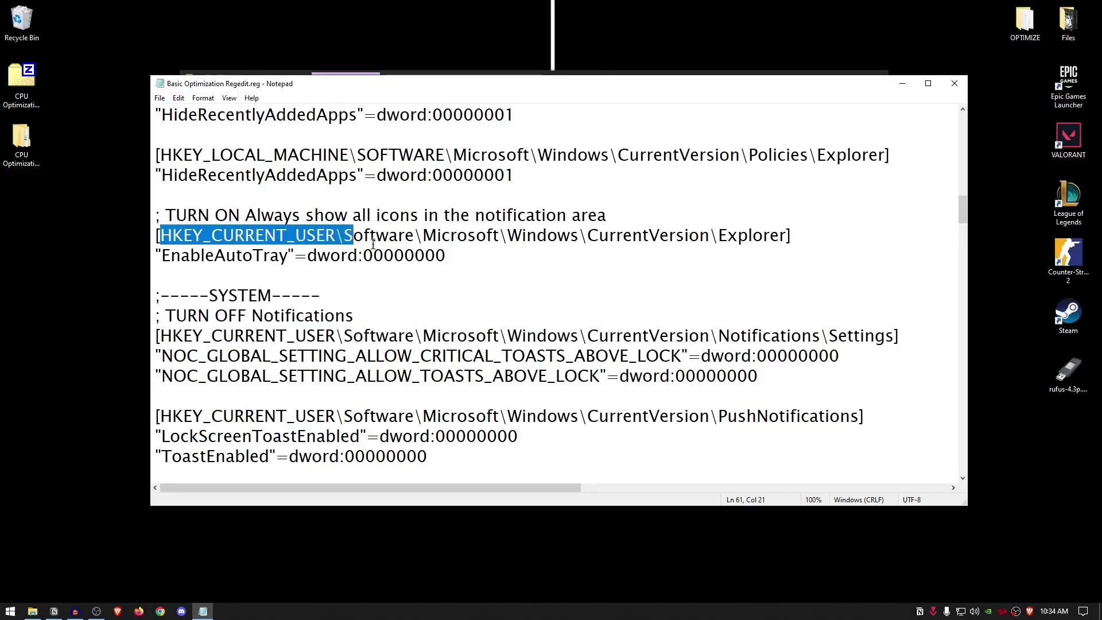
pyautogui.click(580, 264)
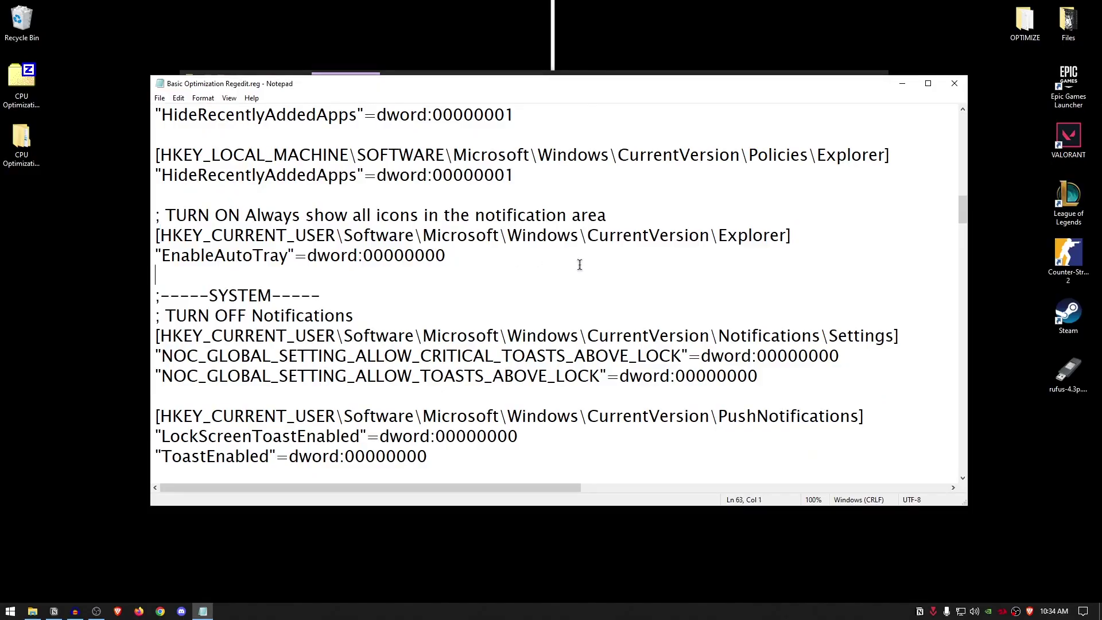
pyautogui.click(955, 83)
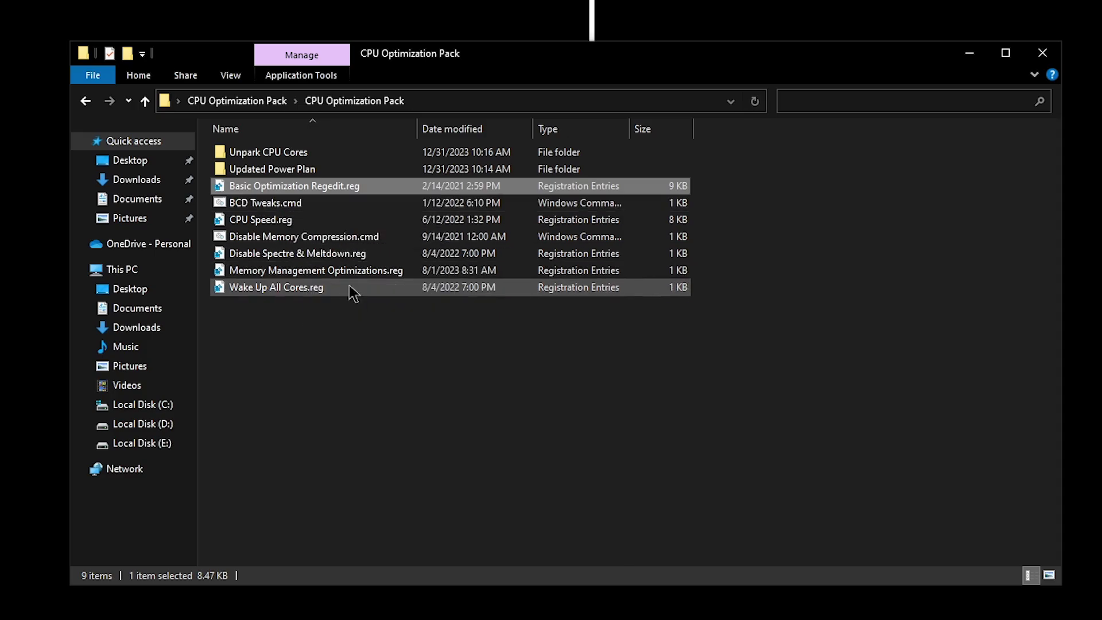
# - Run BCD Tweaks.cmd and close its finished command window
pyautogui.rightClick(267, 208)
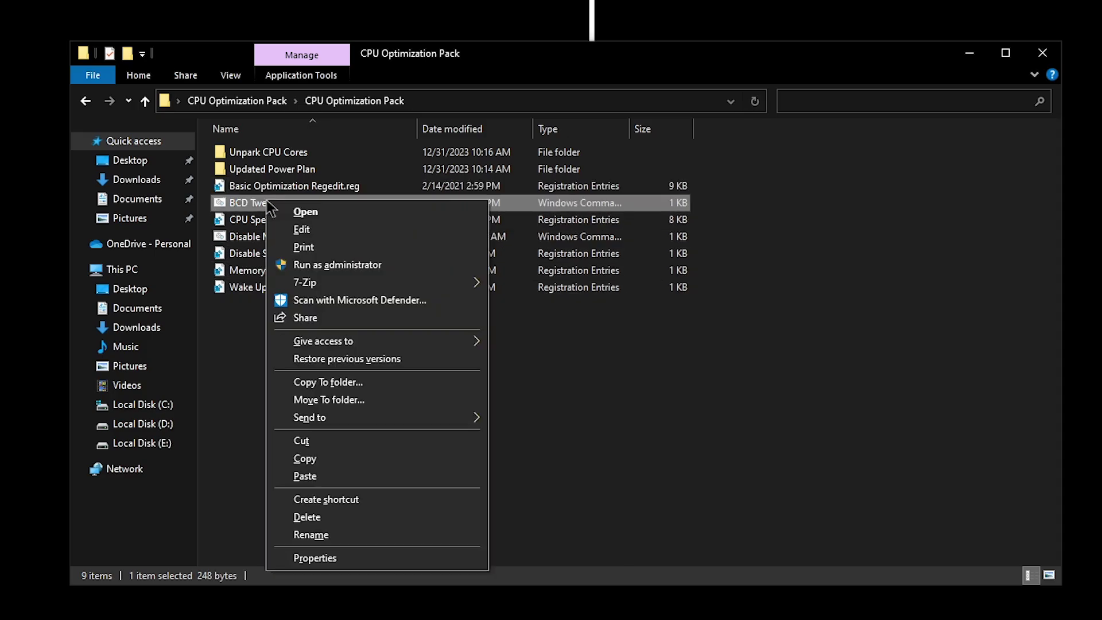
pyautogui.click(337, 259)
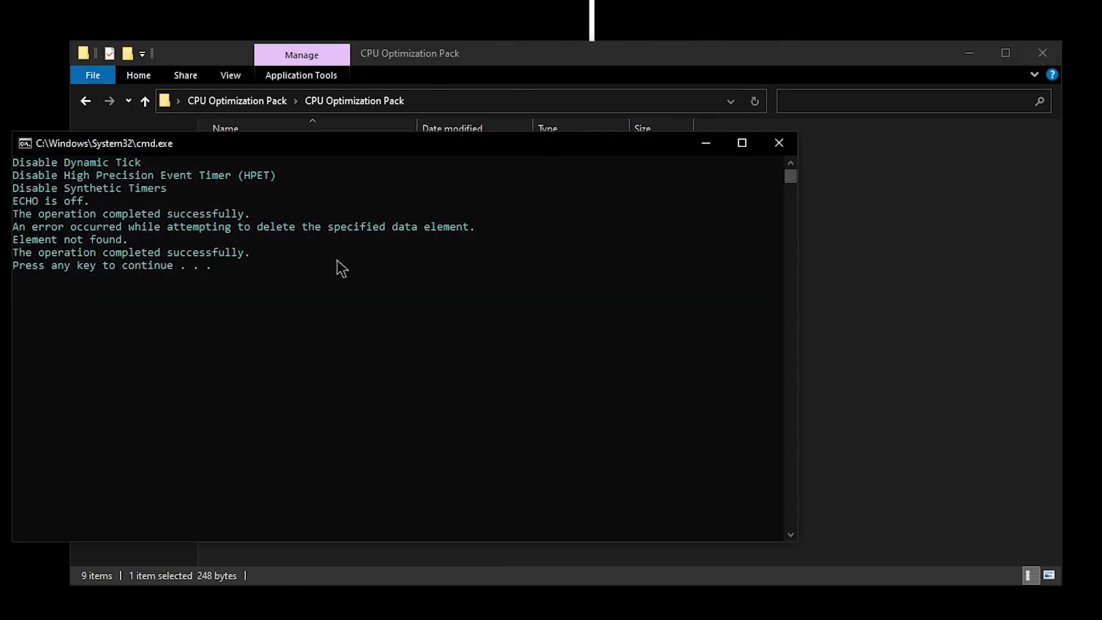
pyautogui.press('Return')
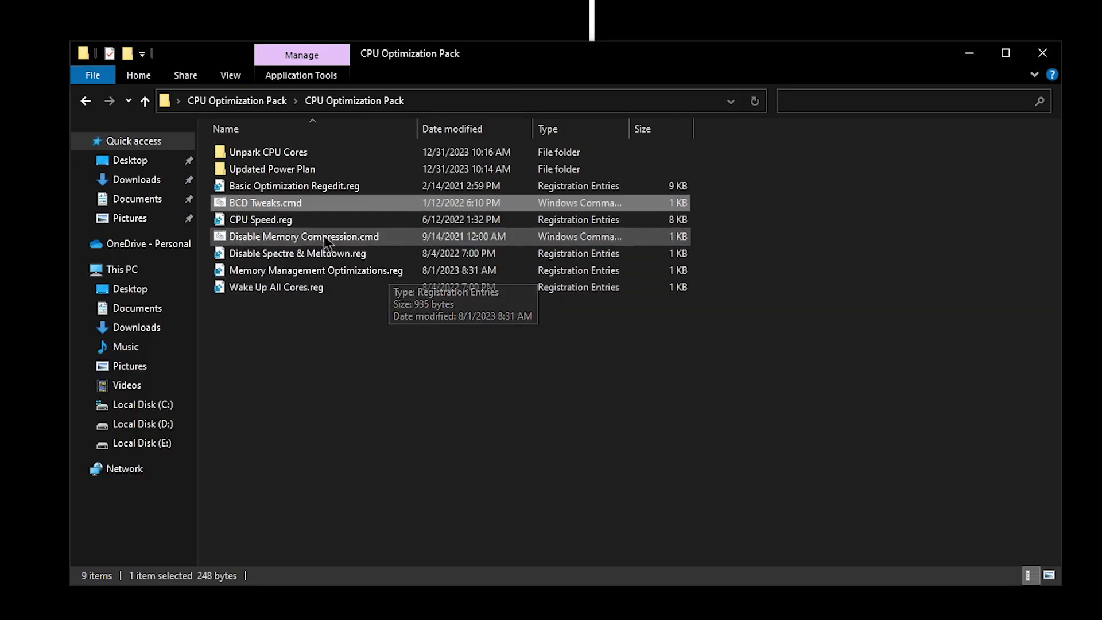
# - Merge CPU Speed.reg into the registry, confirming the prompts
pyautogui.rightClick(264, 222)
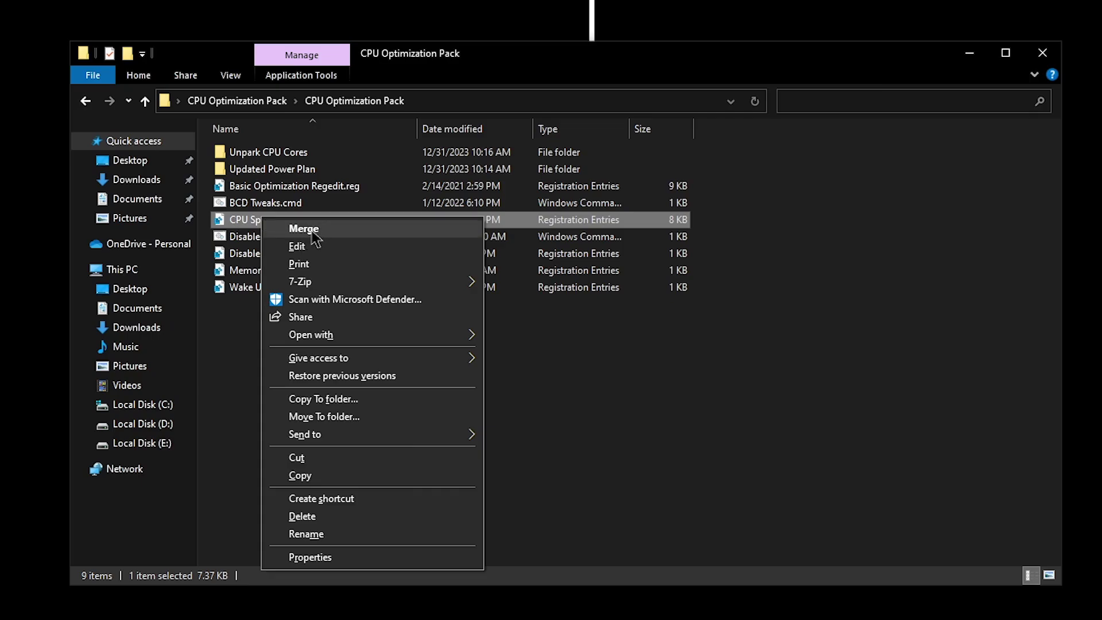
pyautogui.click(344, 204)
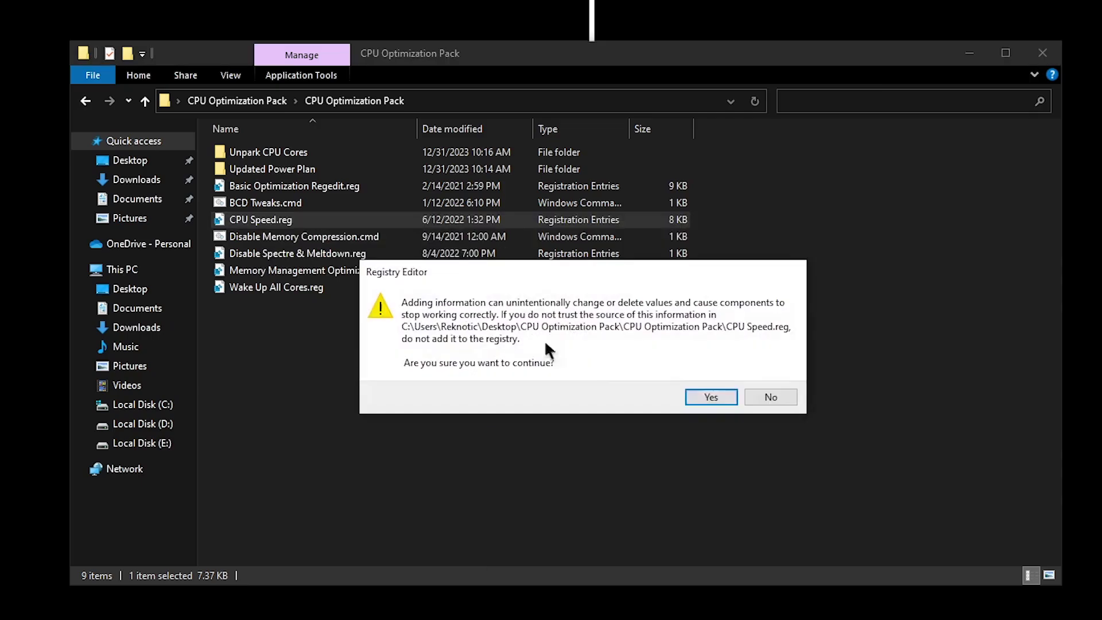
pyautogui.click(707, 394)
pyautogui.click(768, 373)
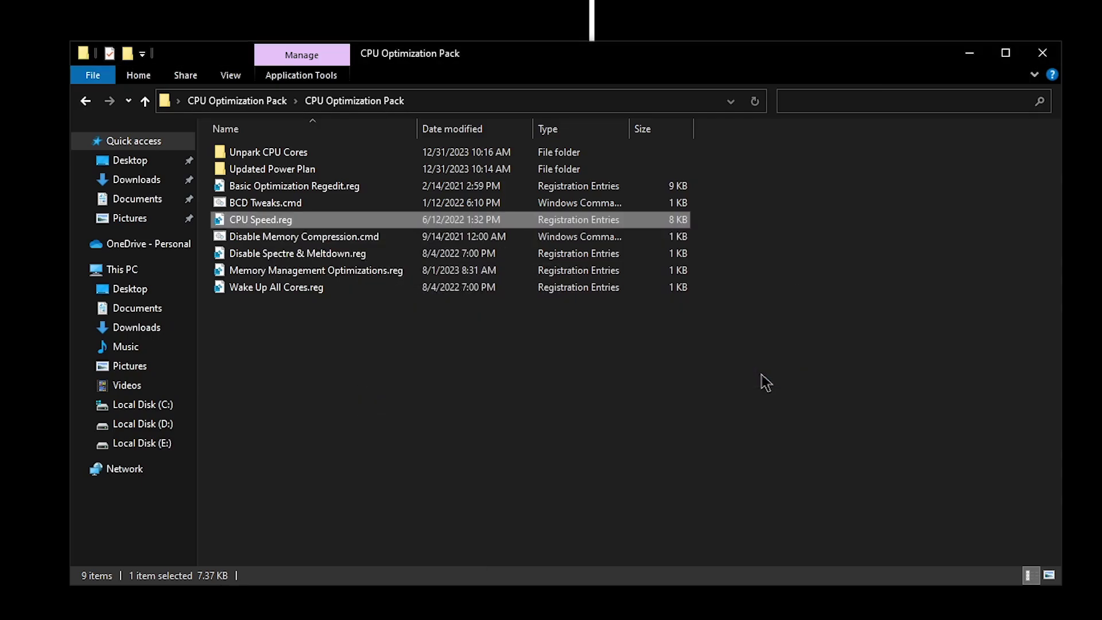
pyautogui.click(341, 237)
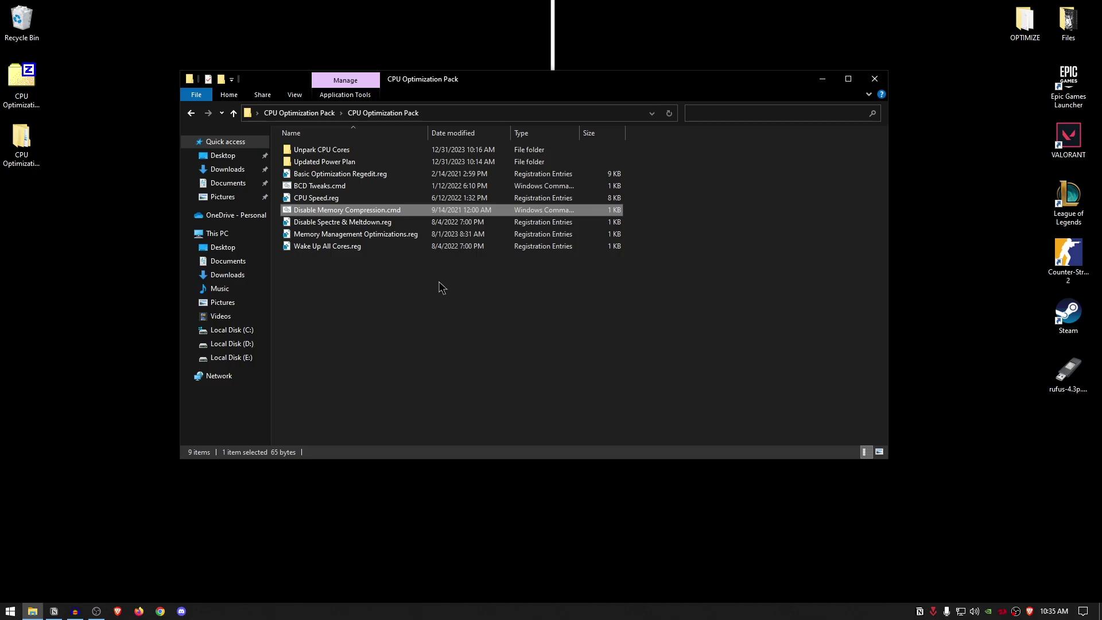
# - Run Disable Memory Compression.cmd as administrator and close its command window
pyautogui.rightClick(364, 210)
pyautogui.click(410, 254)
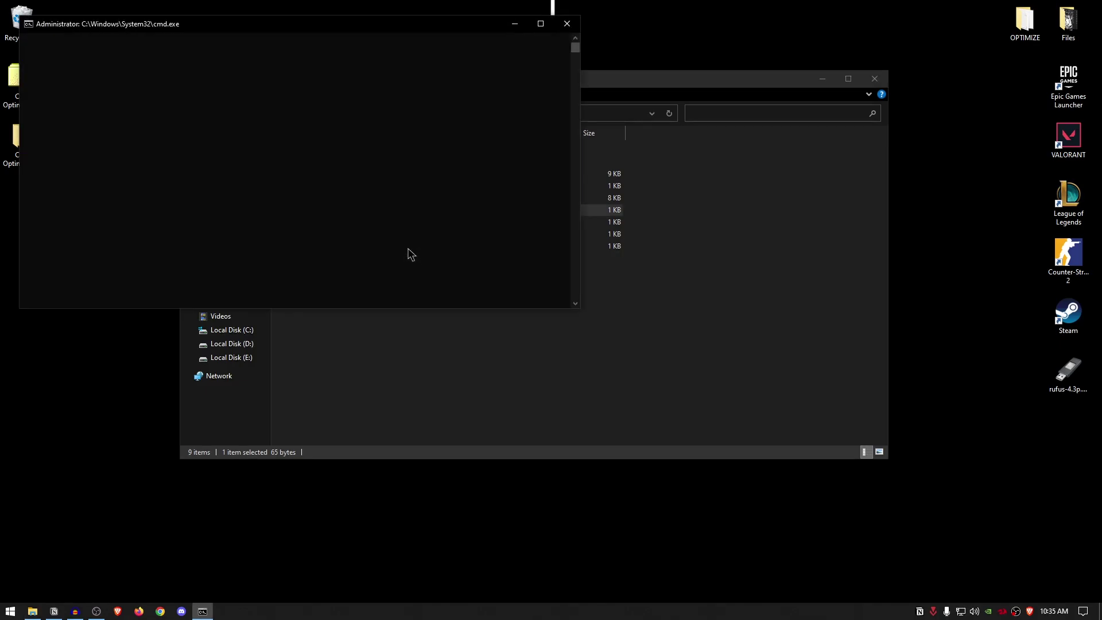
pyautogui.press('Return')
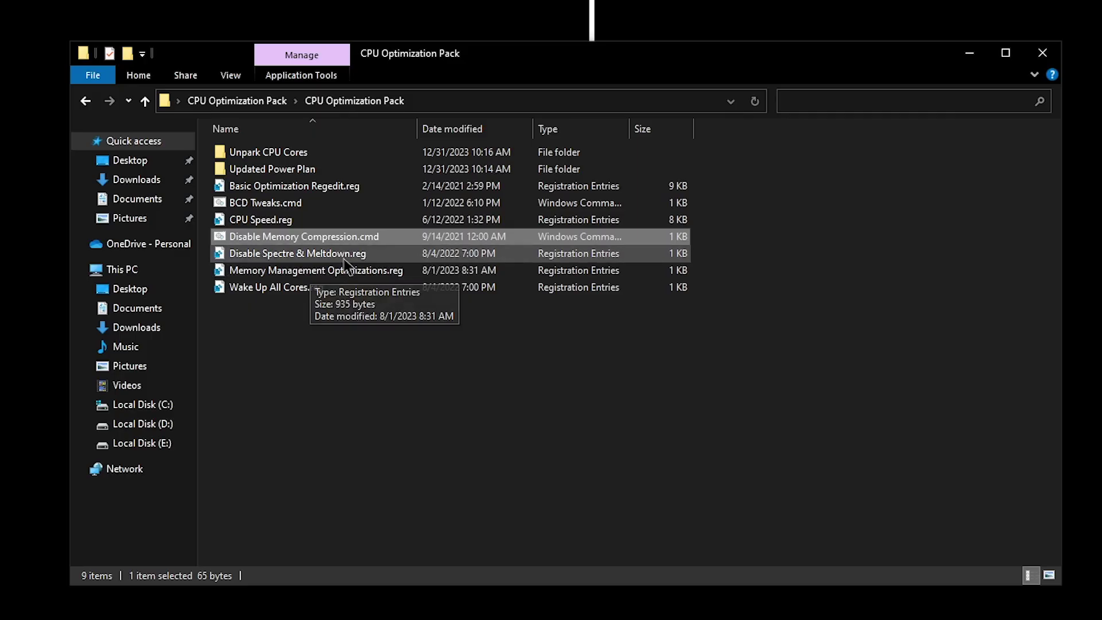
# - Merge Disable Spectre & Meltdown, Memory Management Optimizations and Wake Up All Cores .reg files
pyautogui.click(301, 255)
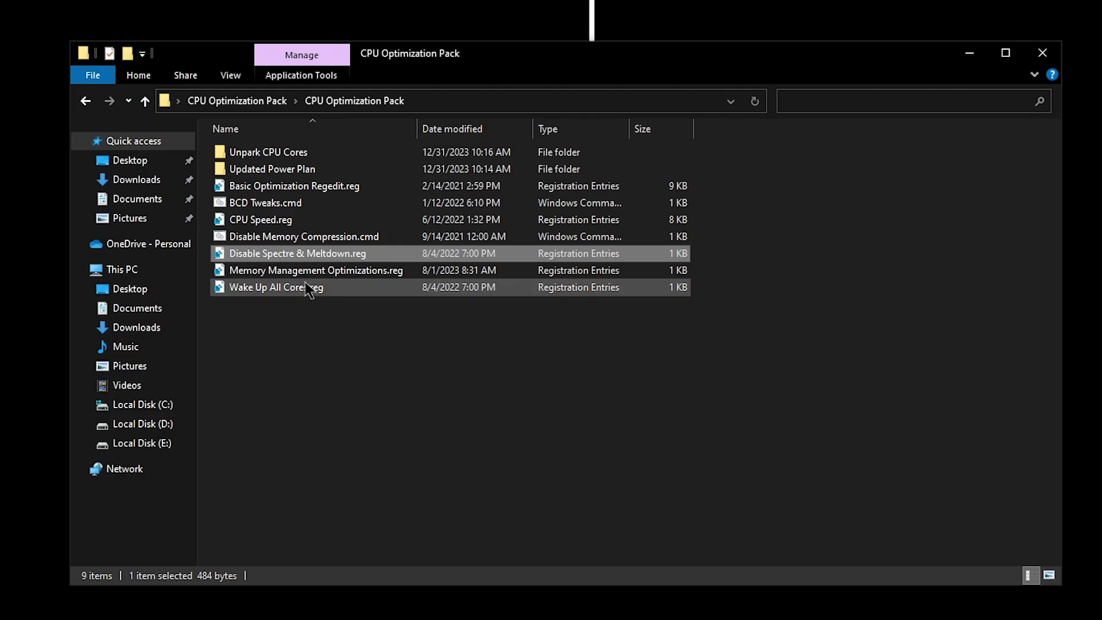
pyautogui.doubleClick(319, 255)
pyautogui.click(702, 398)
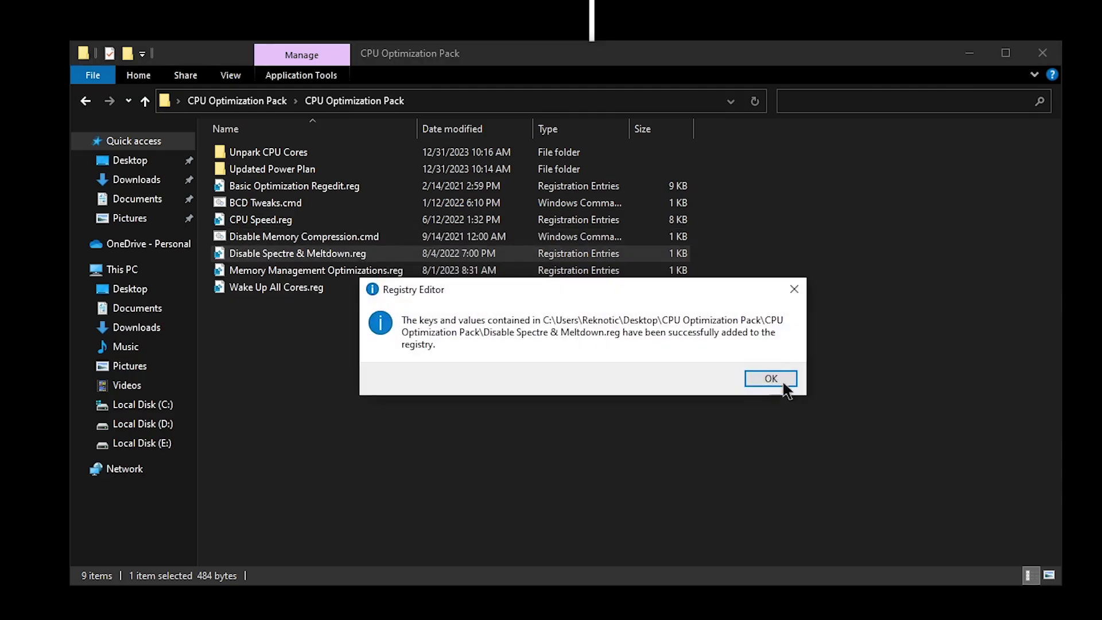
pyautogui.click(770, 381)
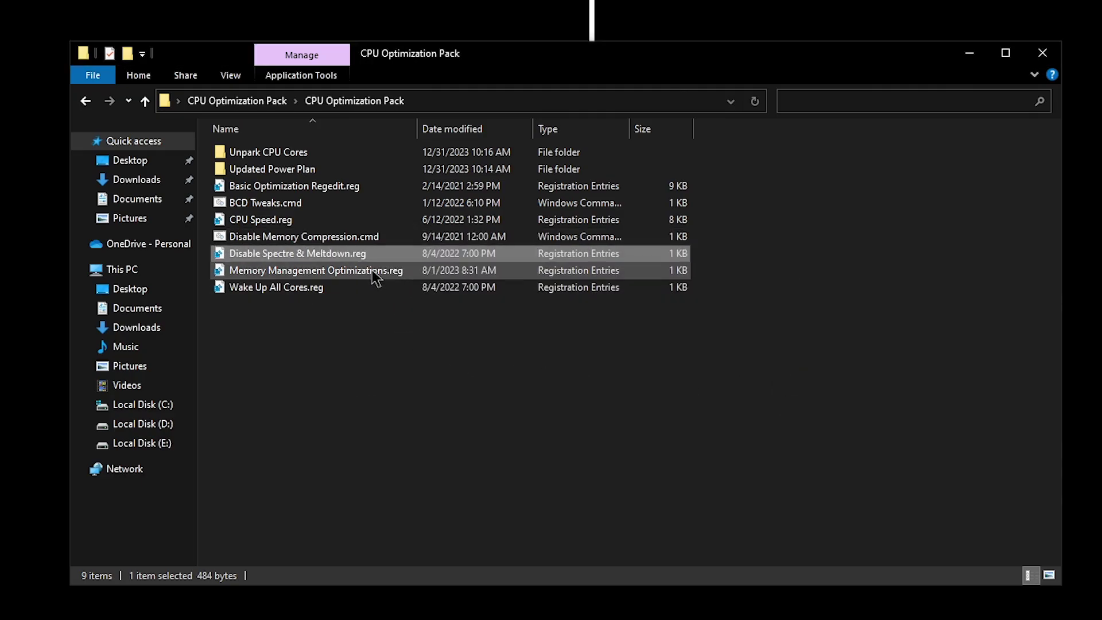
pyautogui.moveTo(370, 272)
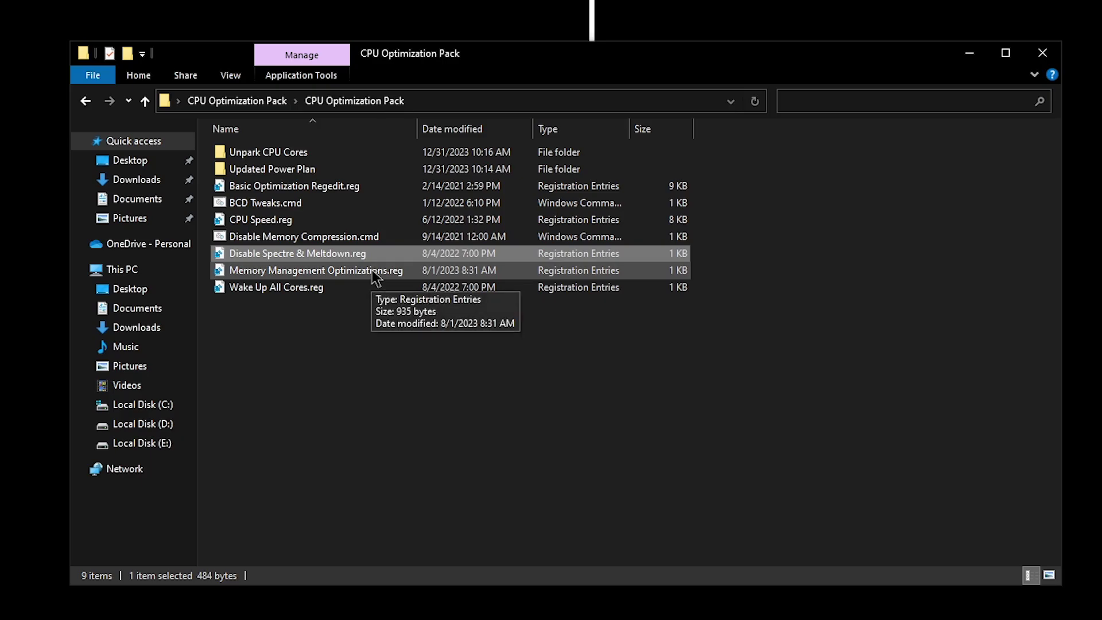
pyautogui.doubleClick(375, 275)
pyautogui.click(703, 397)
pyautogui.click(768, 379)
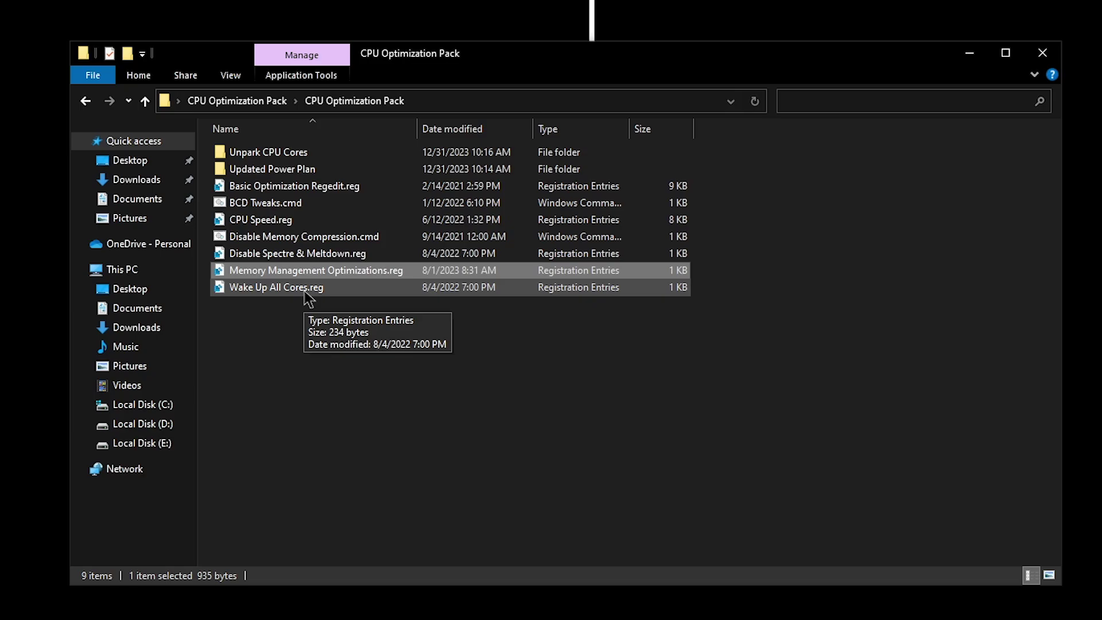
pyautogui.doubleClick(305, 290)
pyautogui.click(708, 392)
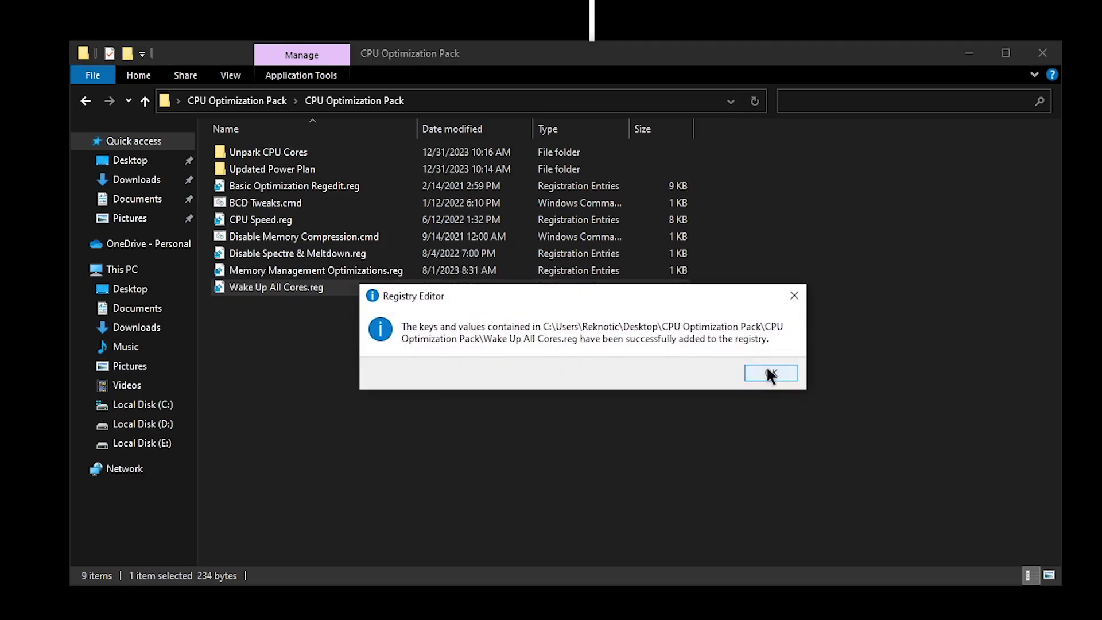
pyautogui.click(769, 375)
# - Run UnparkCpu.exe as administrator, unpark all four cores and apply the changes
pyautogui.doubleClick(295, 157)
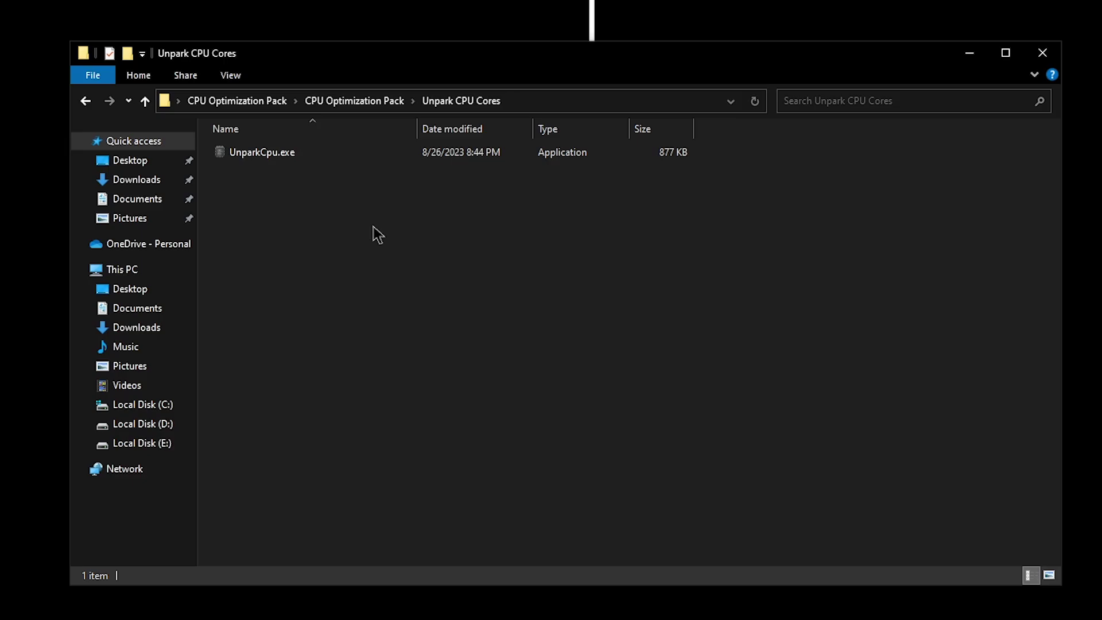
pyautogui.rightClick(274, 156)
pyautogui.click(316, 180)
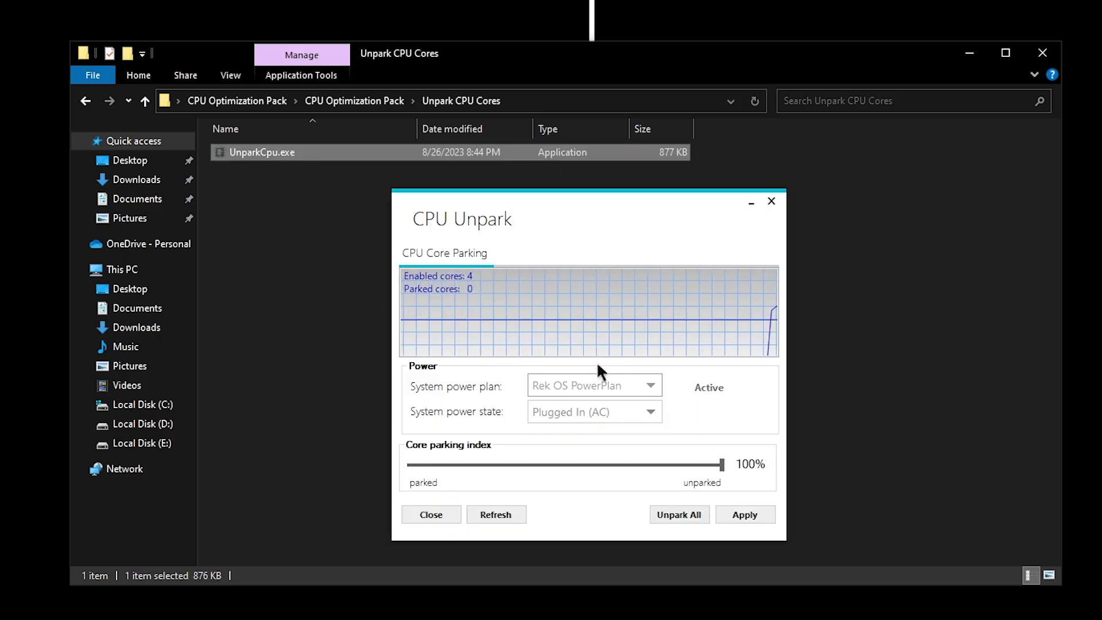
pyautogui.click(680, 516)
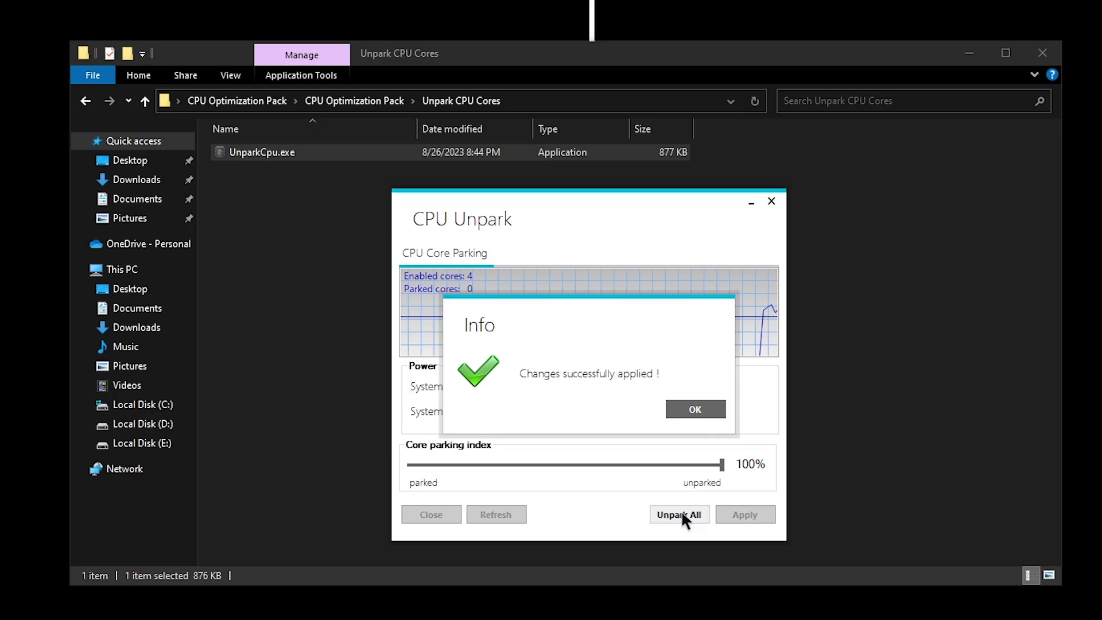
pyautogui.click(700, 413)
pyautogui.click(746, 514)
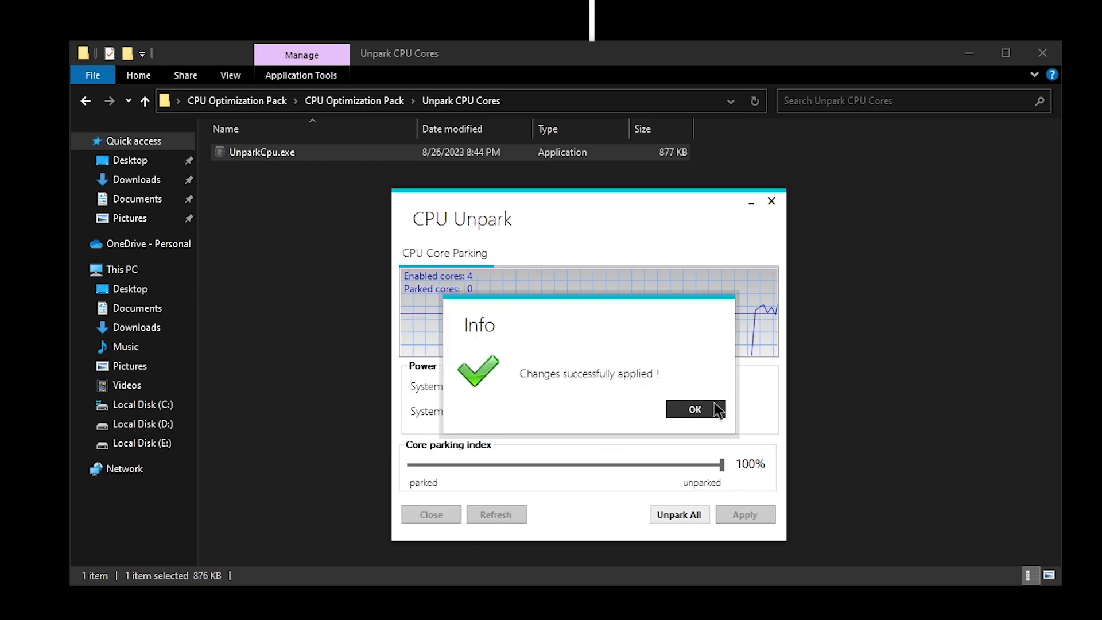
pyautogui.click(695, 409)
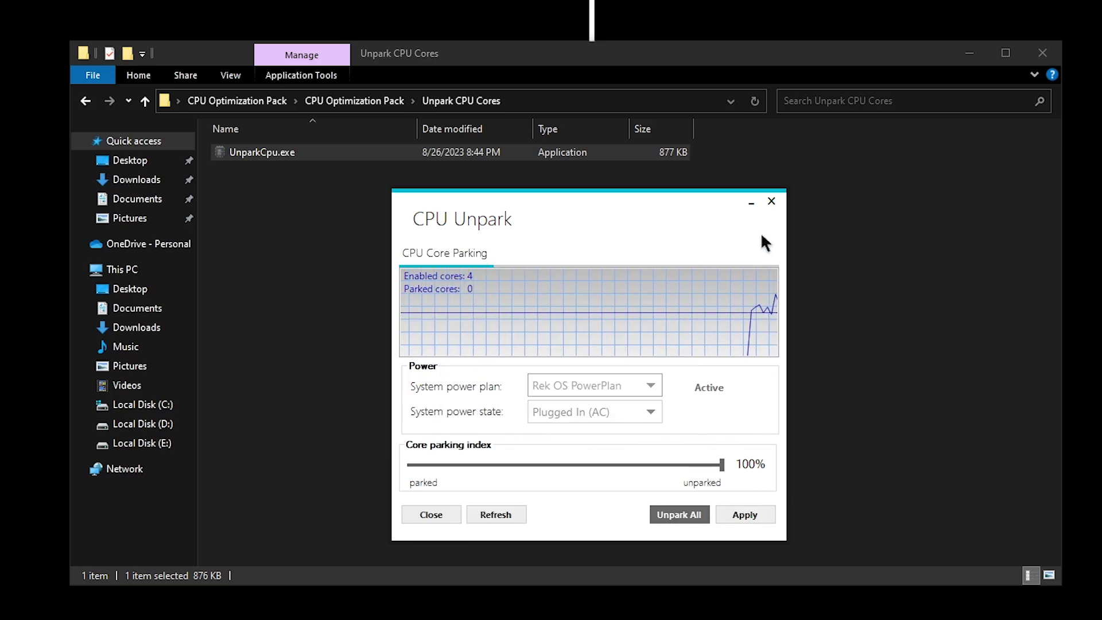
# - Close CPU Unpark, open the Updated Power Plan folder and select Disable Power Throttling.reg
pyautogui.click(771, 201)
pyautogui.click(85, 101)
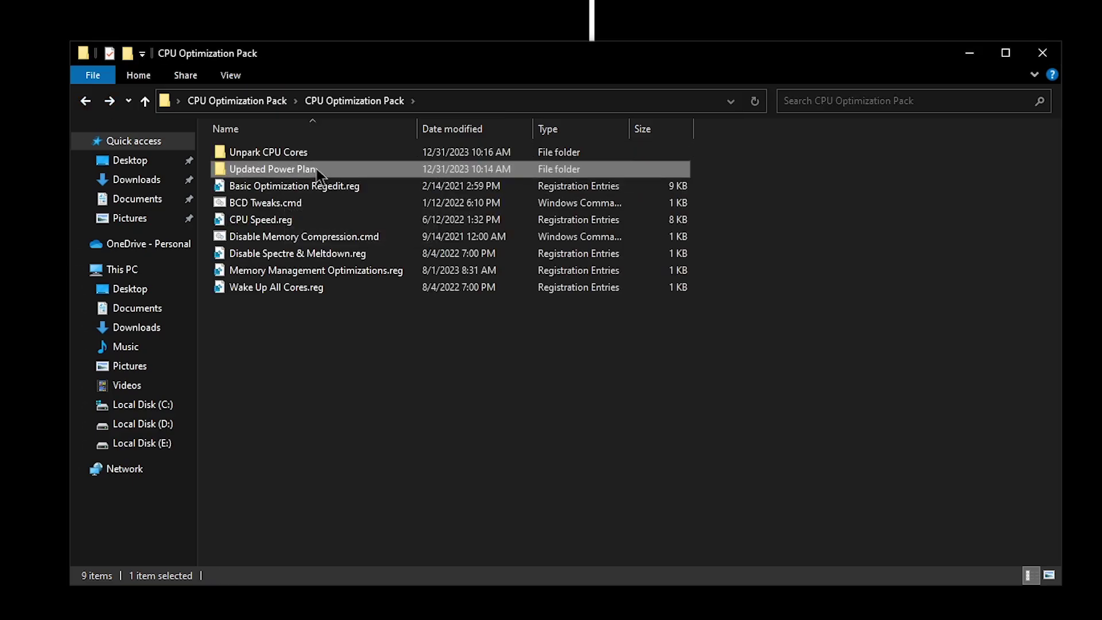
pyautogui.doubleClick(316, 173)
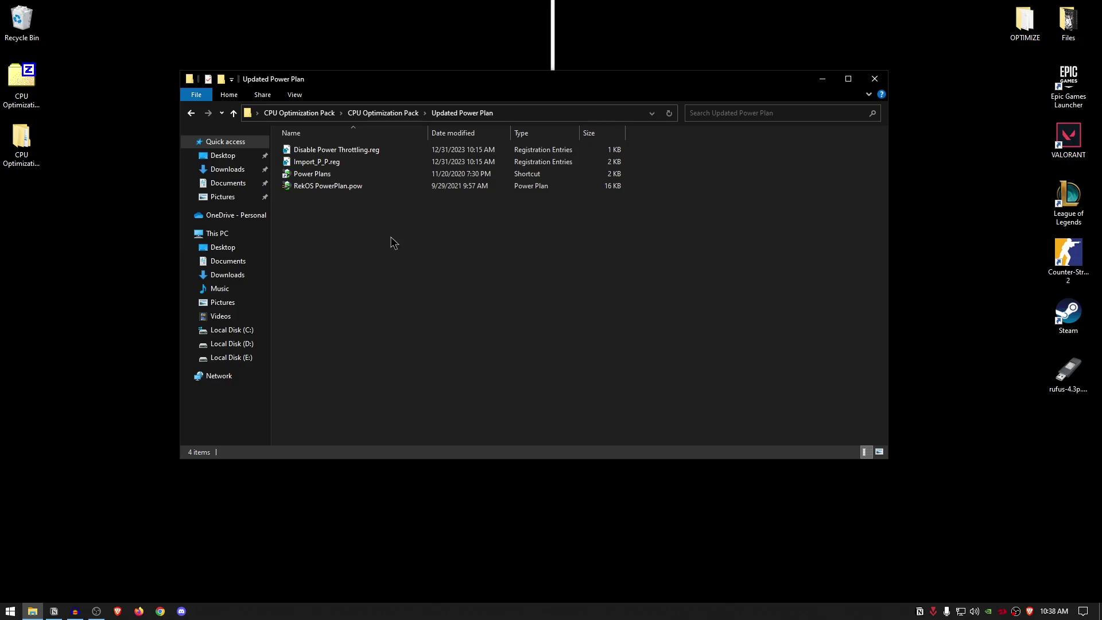
pyautogui.click(360, 153)
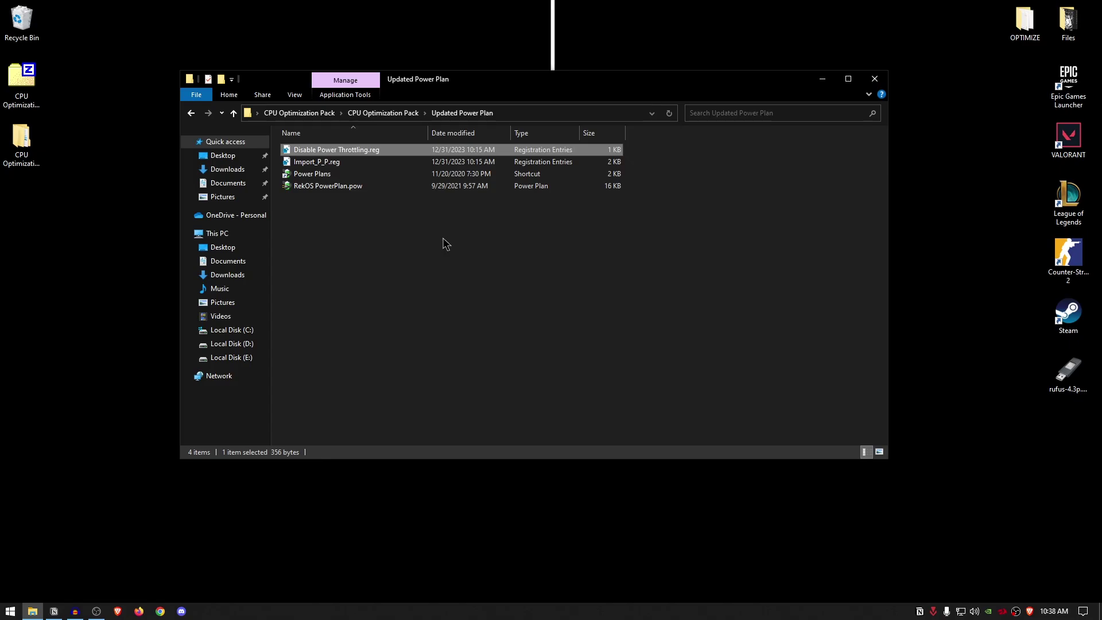
# - Merge Disable Power Throttling.reg and Import_P_P.reg into the registry
pyautogui.doubleClick(398, 153)
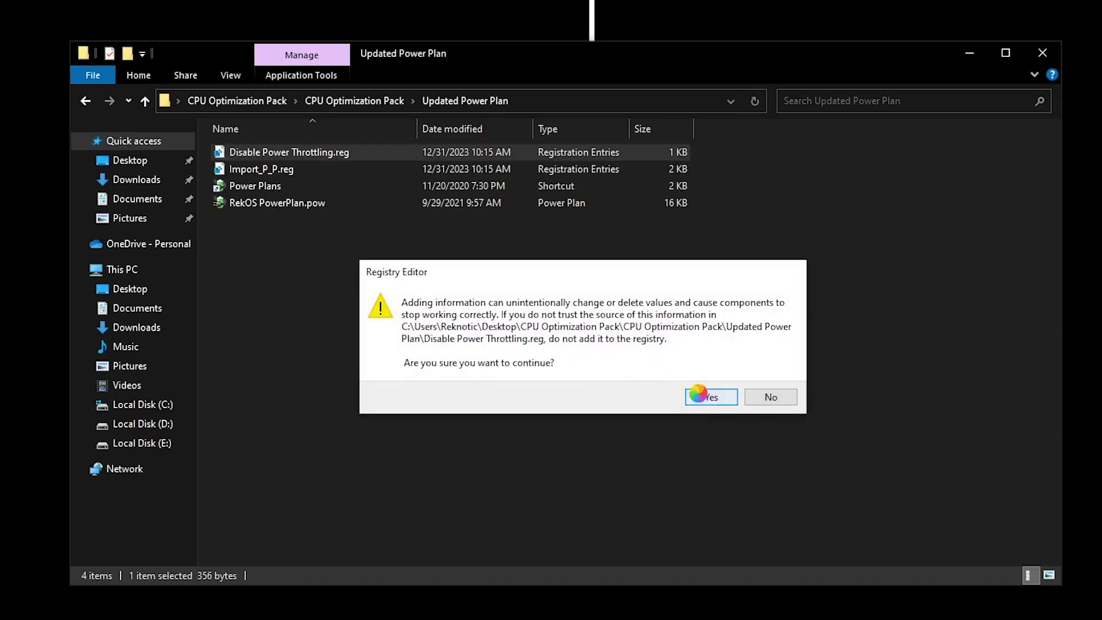
pyautogui.click(706, 397)
pyautogui.click(770, 380)
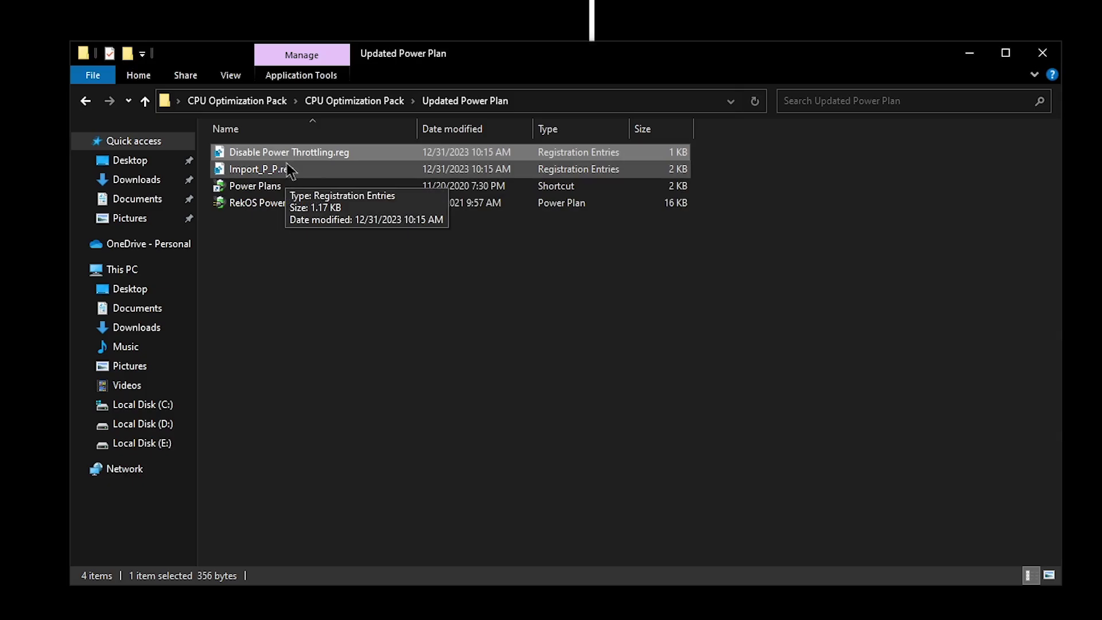
pyautogui.doubleClick(289, 170)
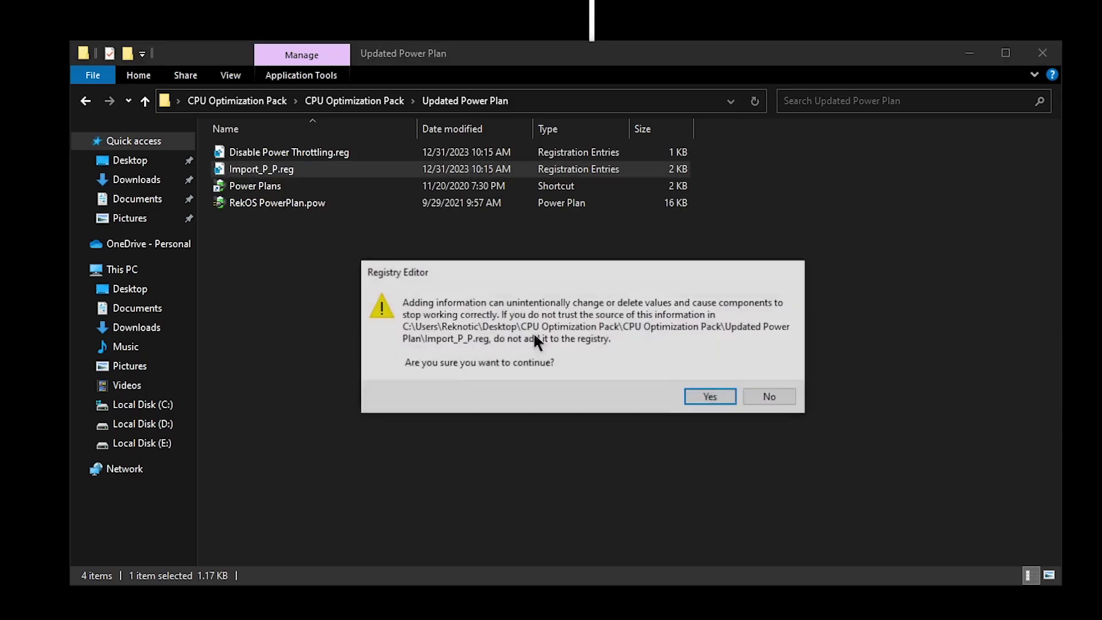
pyautogui.click(700, 398)
pyautogui.click(774, 380)
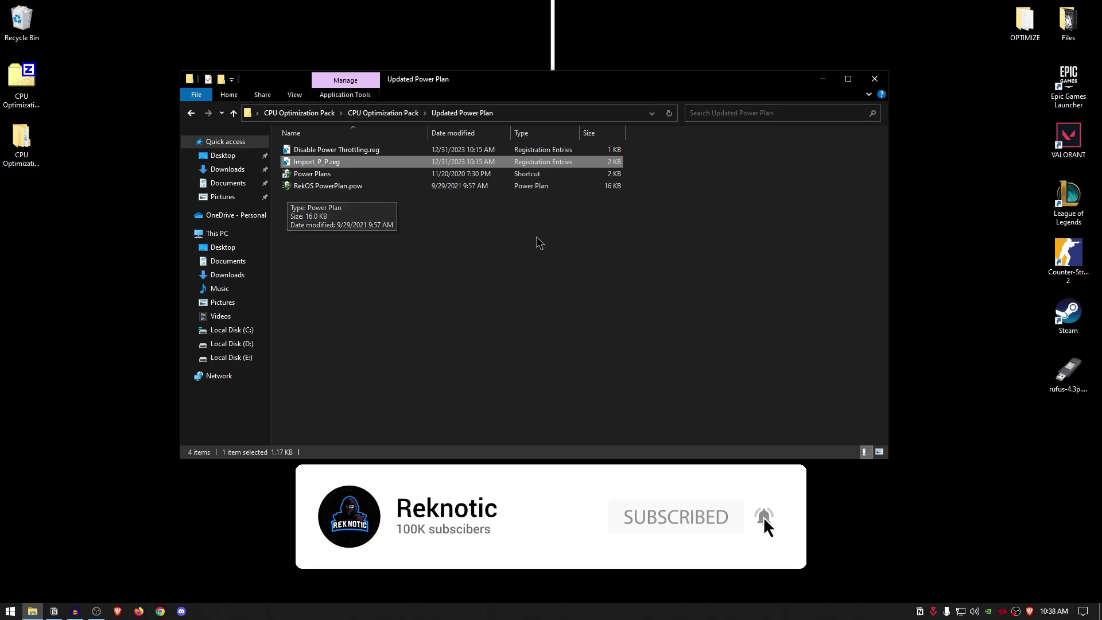
# - Select the RekOS PowerPlan.pow file in the Updated Power Plan folder
pyautogui.rightClick(536, 241)
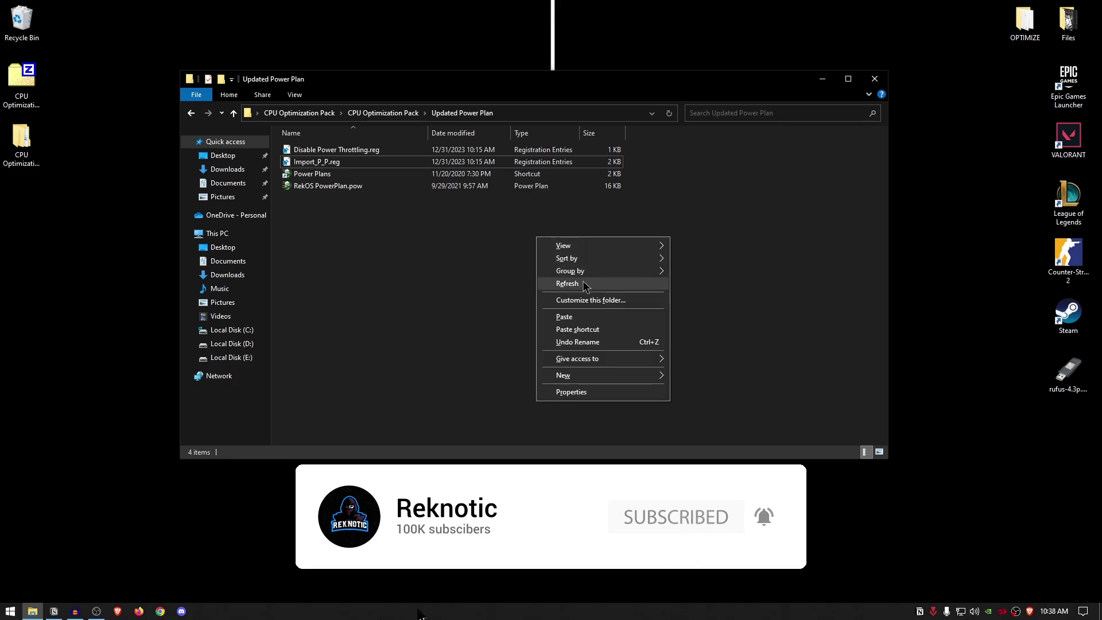
pyautogui.click(316, 186)
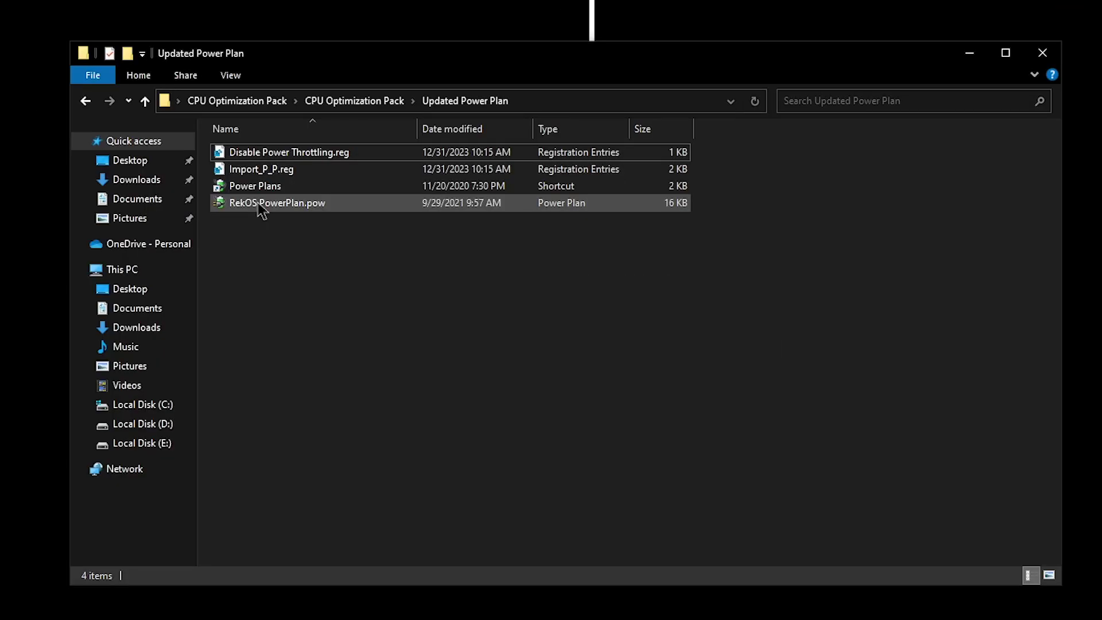
pyautogui.click(261, 209)
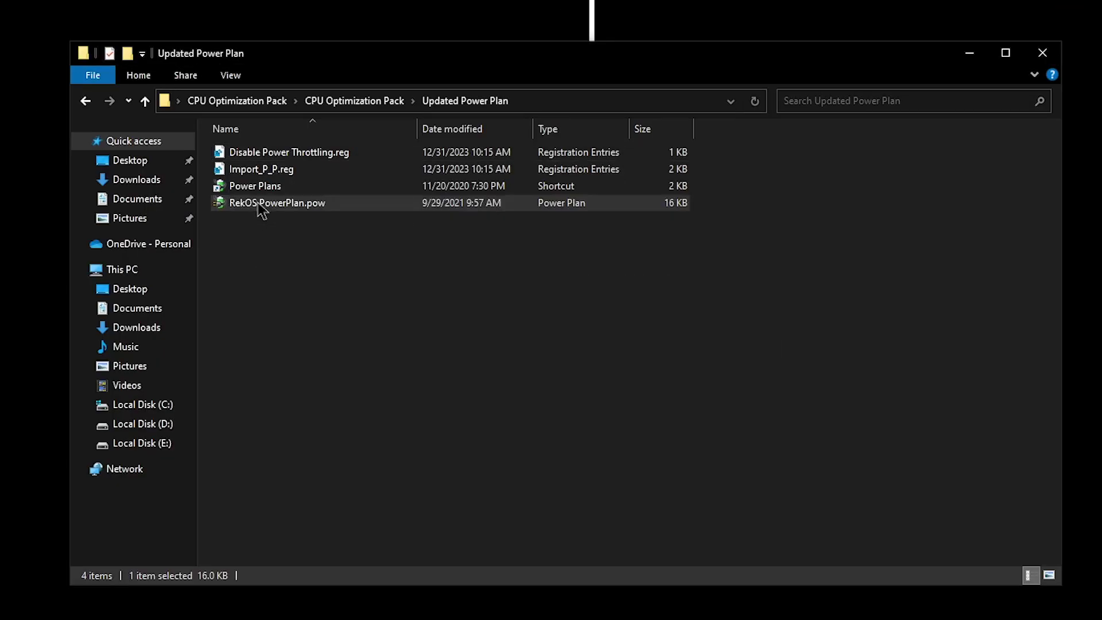
# - Activate a Rek OS PowerPlan from the additional plans, then close Power Options and Explorer
pyautogui.doubleClick(263, 189)
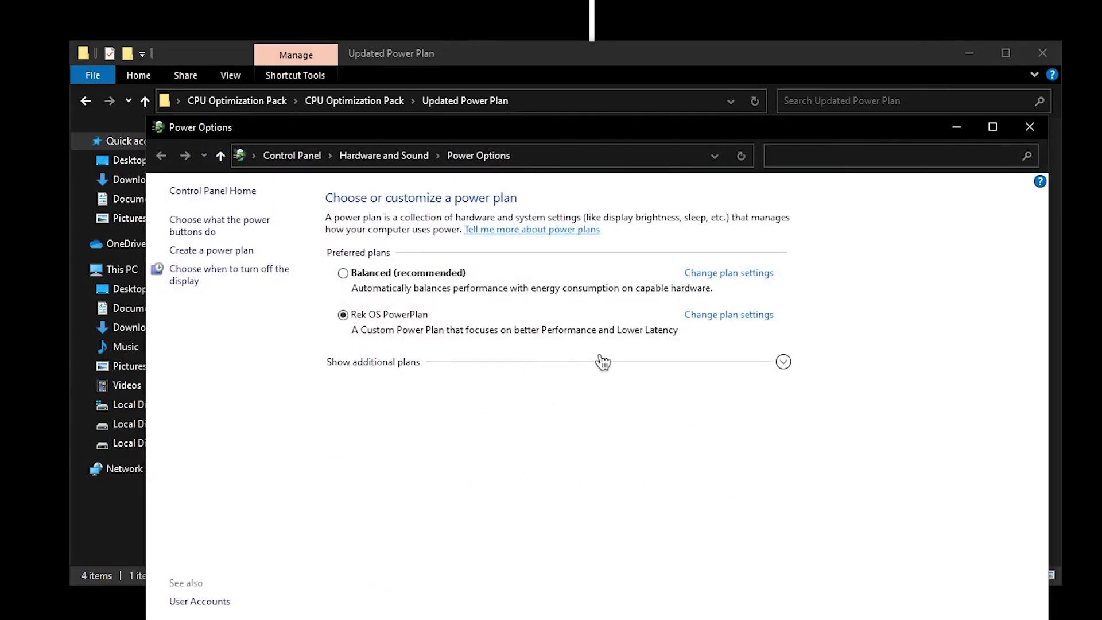
pyautogui.click(602, 363)
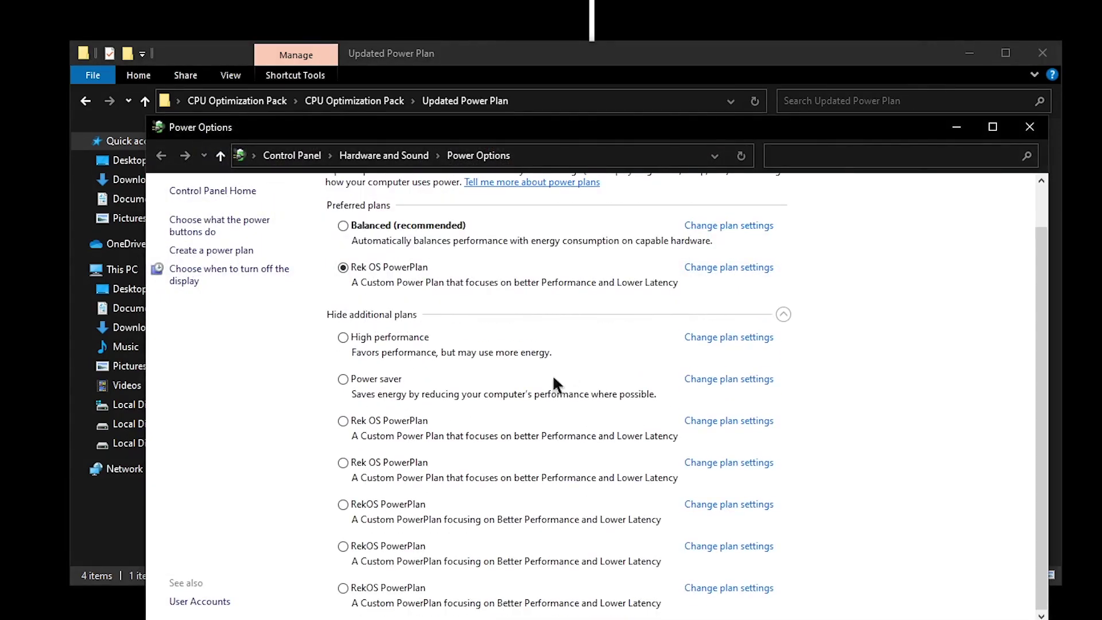
pyautogui.click(389, 422)
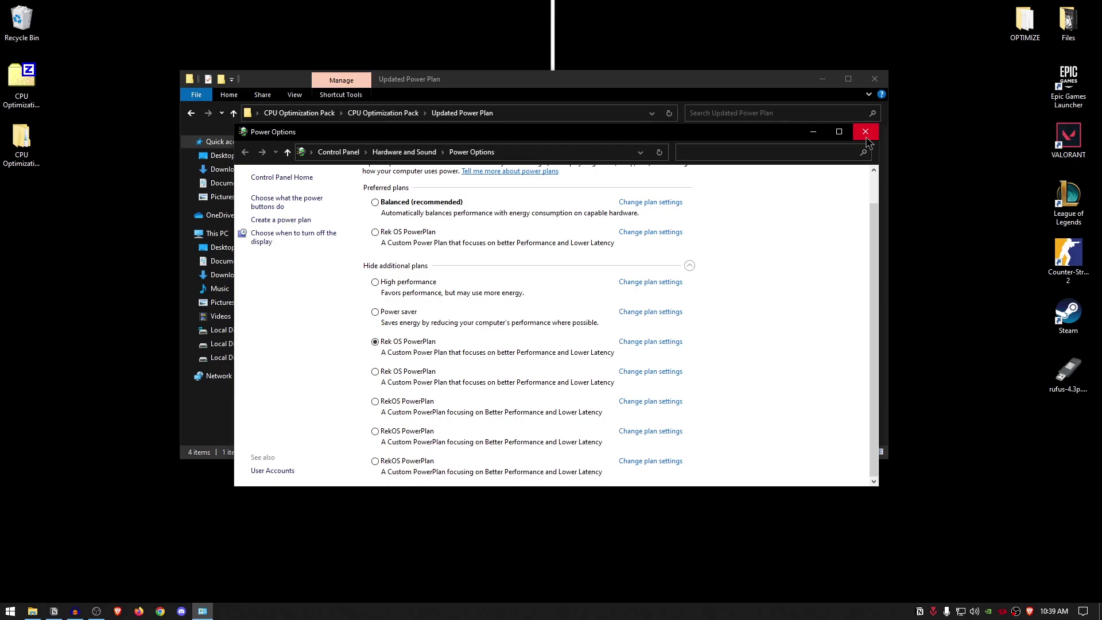
pyautogui.click(865, 132)
pyautogui.click(874, 79)
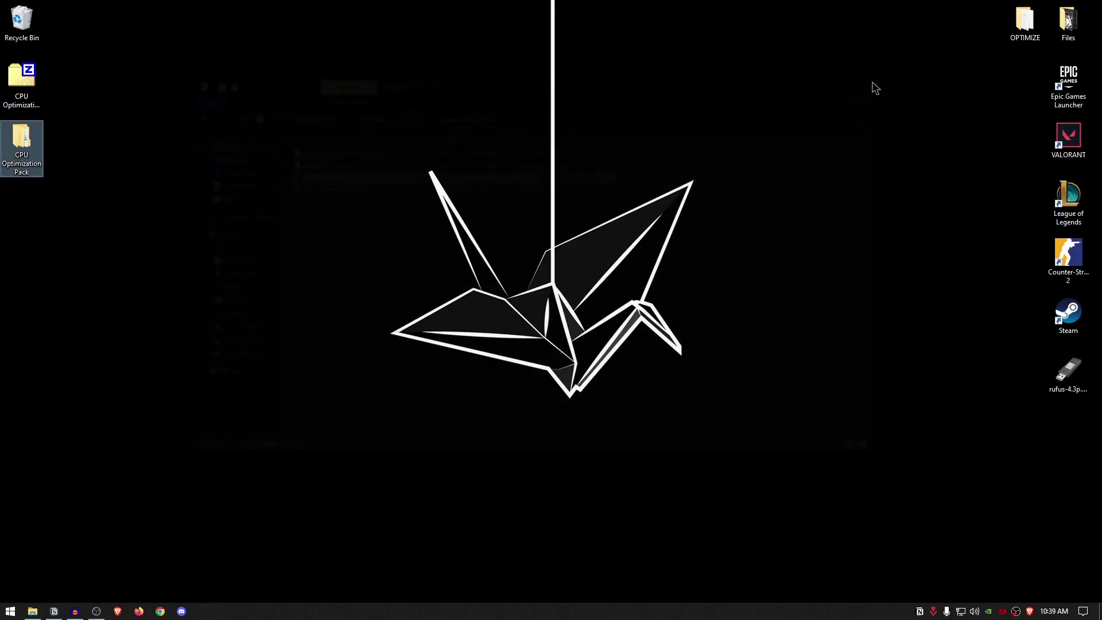
# - Build cover and eliminate the nearby opponent with the pump shotgun
pyautogui.moveTo(95, 212); pyautogui.dragTo(8, 69)
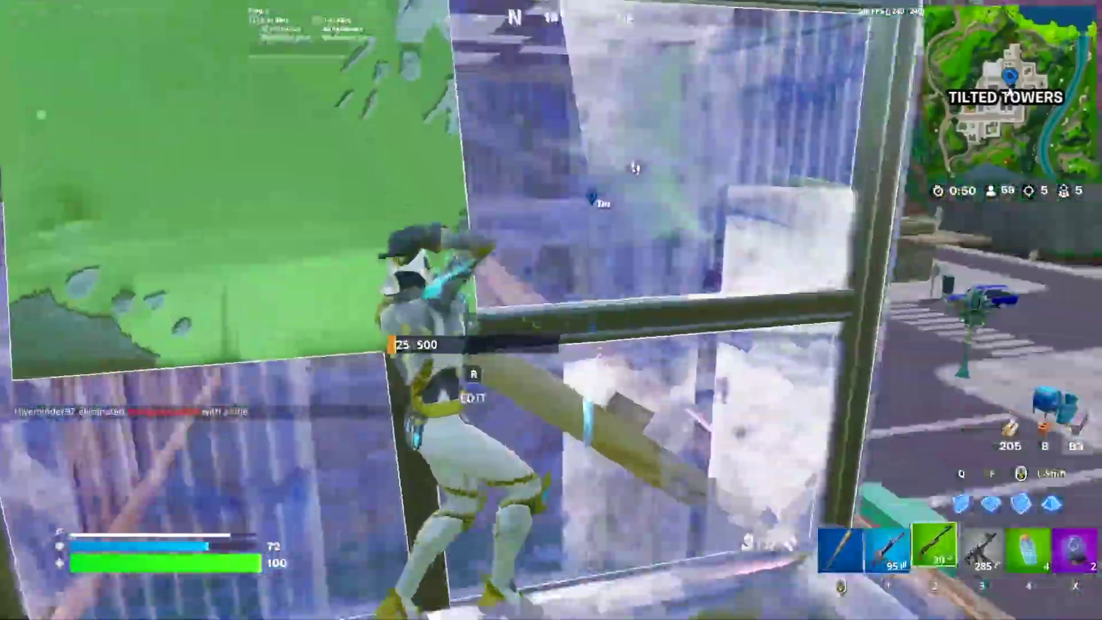
pyautogui.click(552, 310)
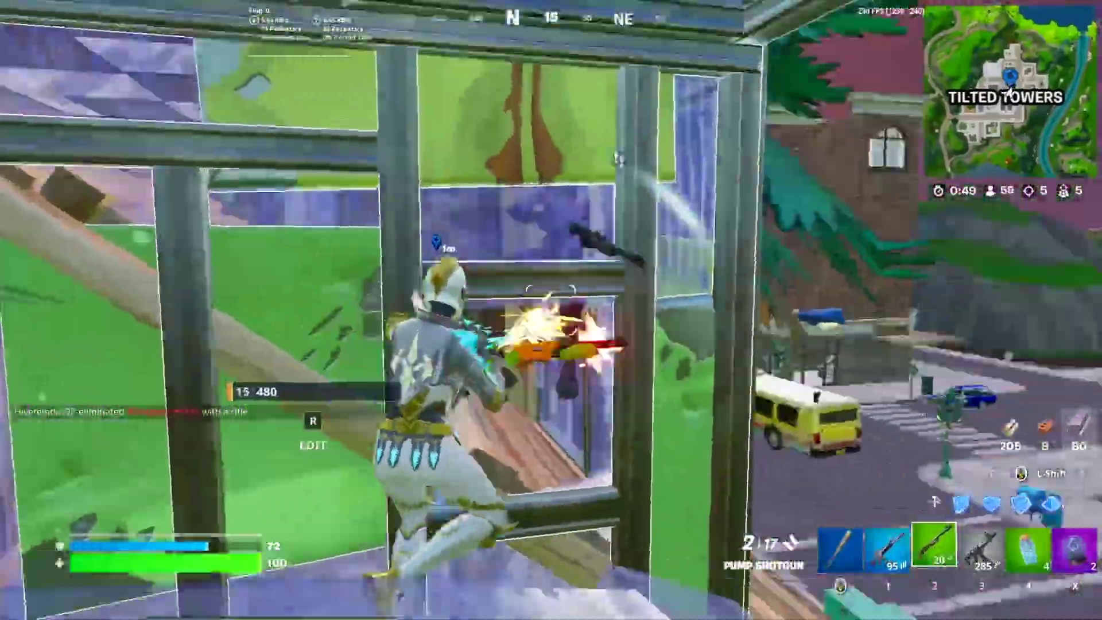
pyautogui.click(551, 310)
pyautogui.click(552, 310)
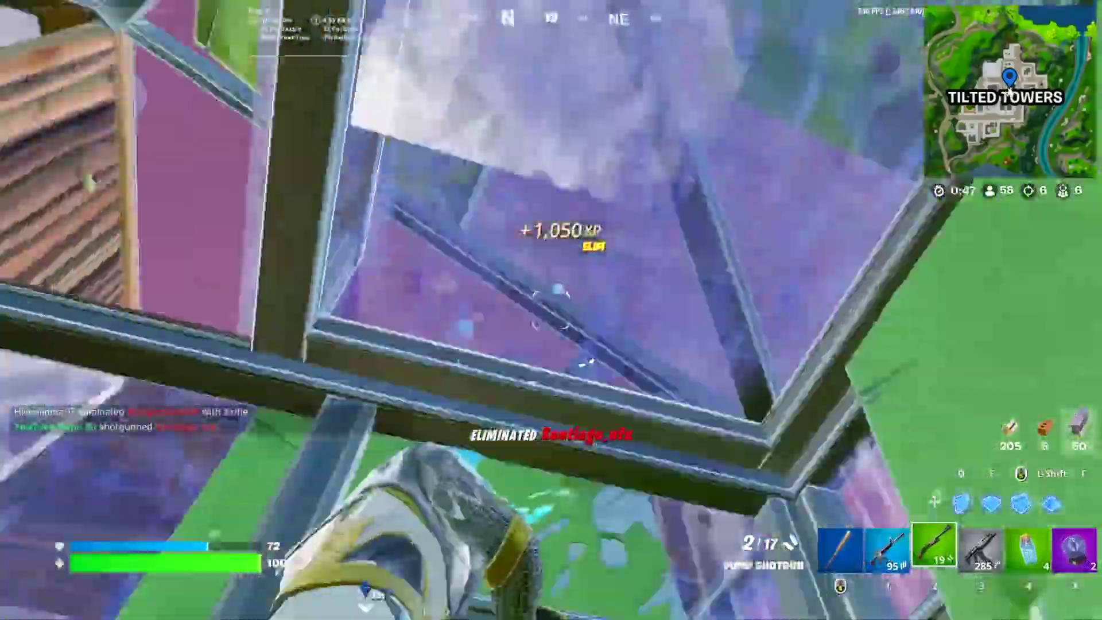
pyautogui.press('r')
pyautogui.press('r')
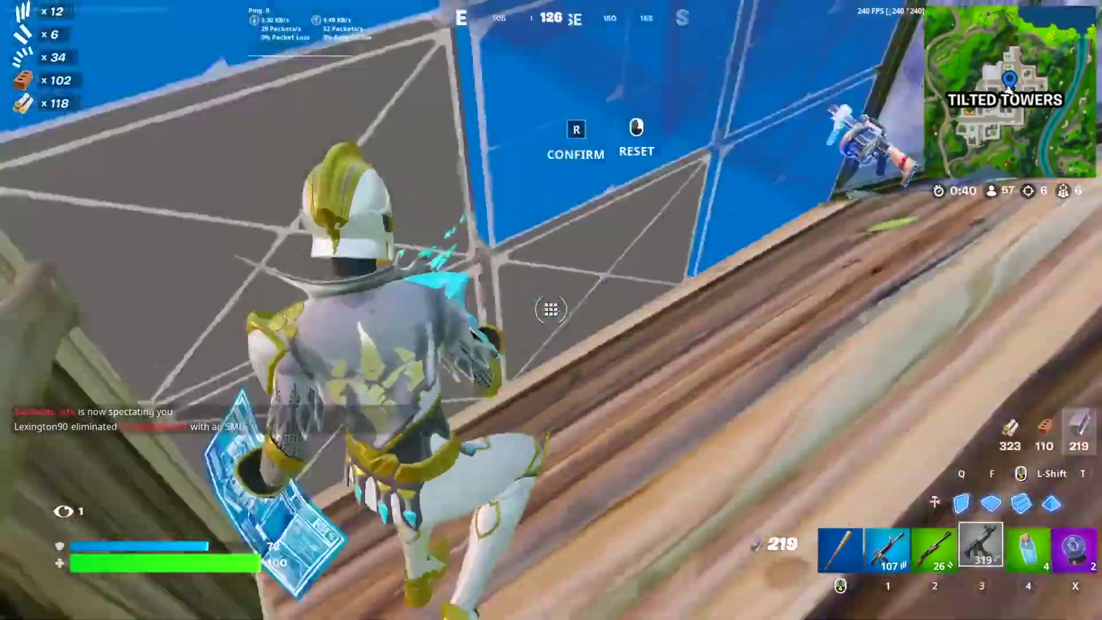
pyautogui.press('2')
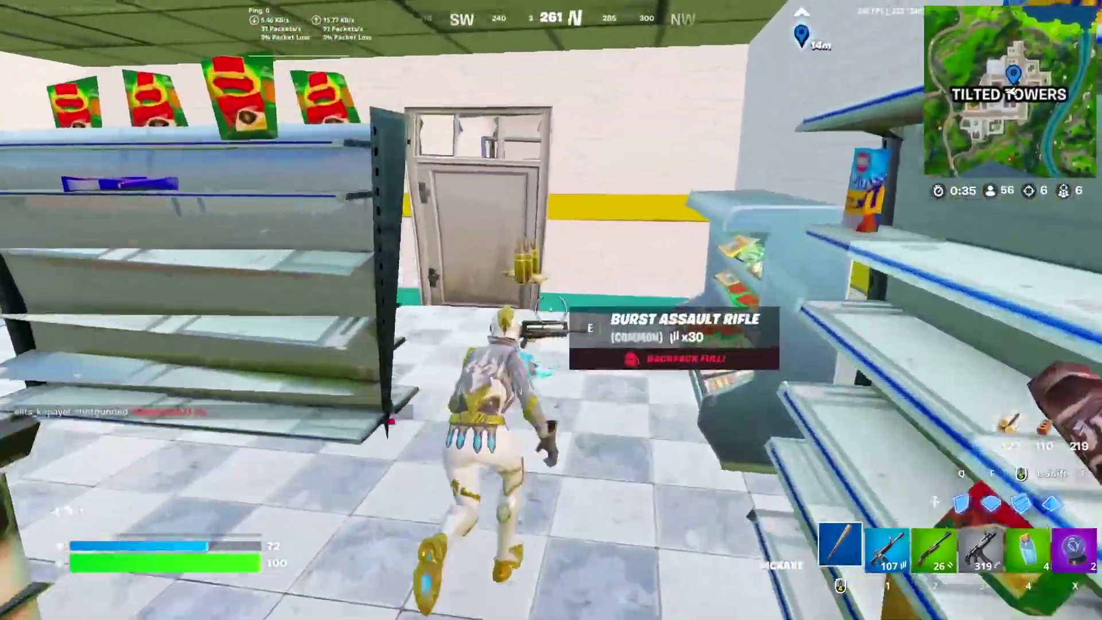
# - Loot the chest and harvest wood from the walls and ceiling with the pickaxe
pyautogui.middleClick(552, 310)
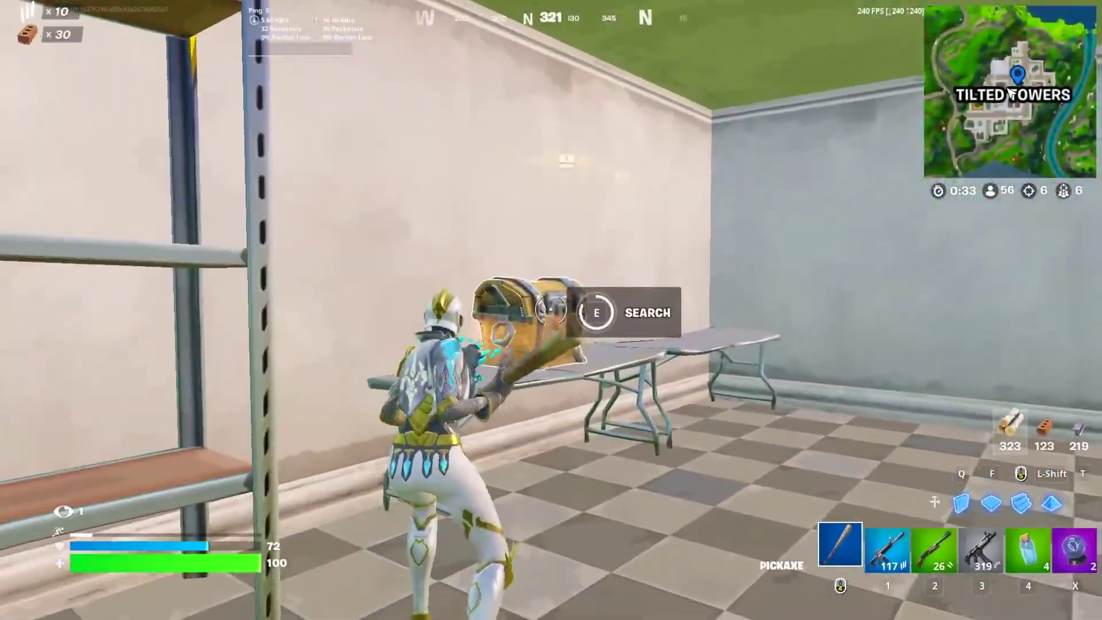
pyautogui.press('e')
pyautogui.click(552, 310)
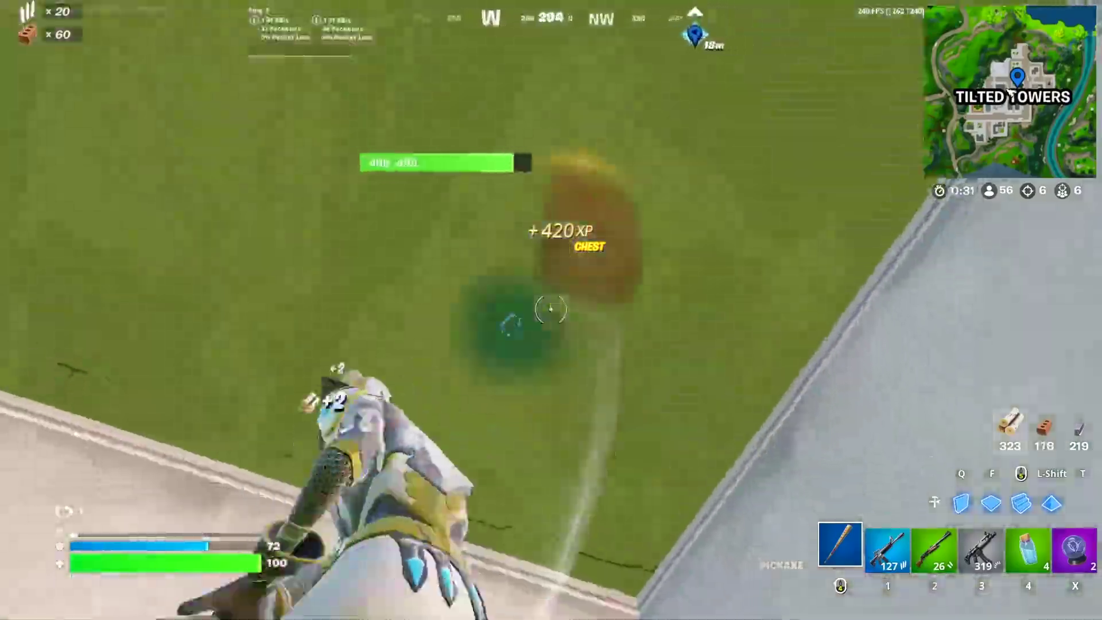
pyautogui.click(551, 311)
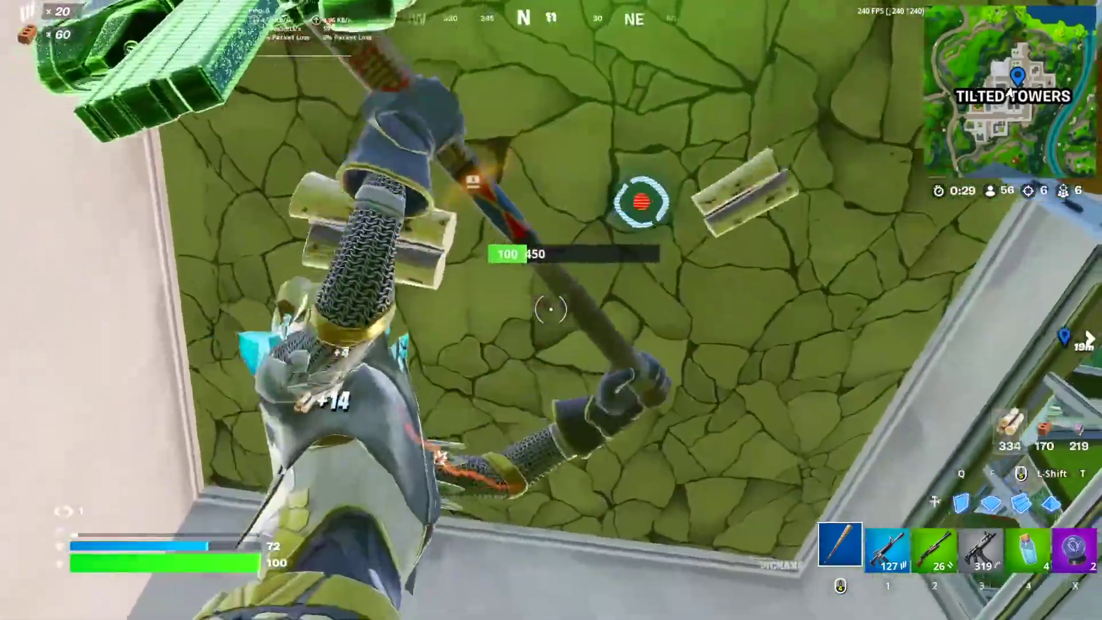
pyautogui.click(552, 311)
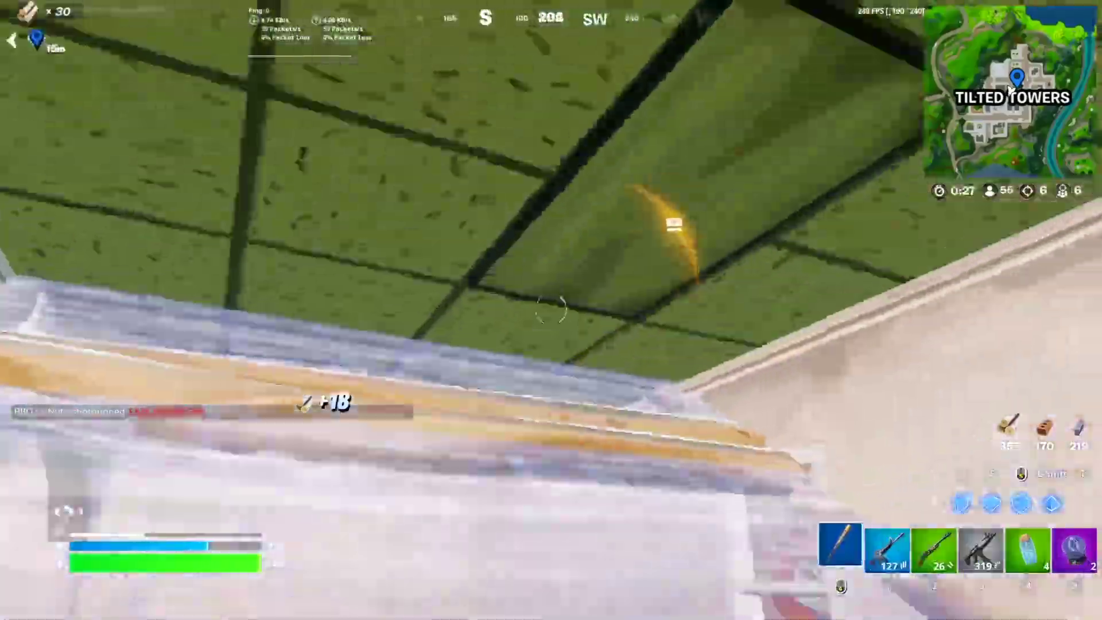
pyautogui.click(552, 309)
pyautogui.click(552, 308)
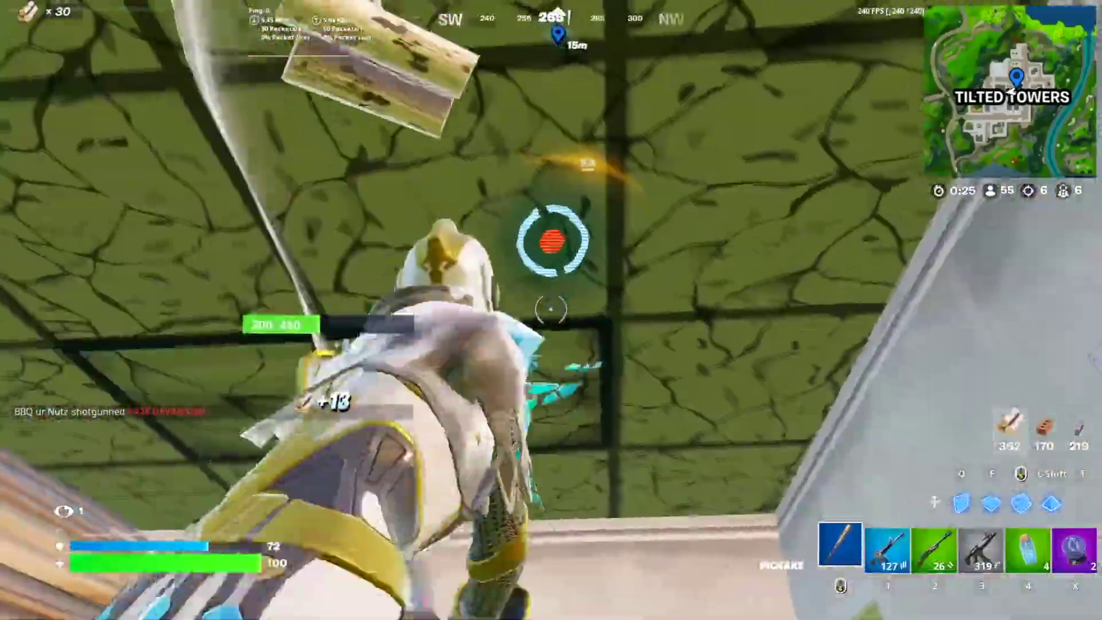
pyautogui.click(551, 309)
pyautogui.click(552, 309)
# - Switch back to the pump shotgun and run out of the store onto the rooftop
pyautogui.press('g')
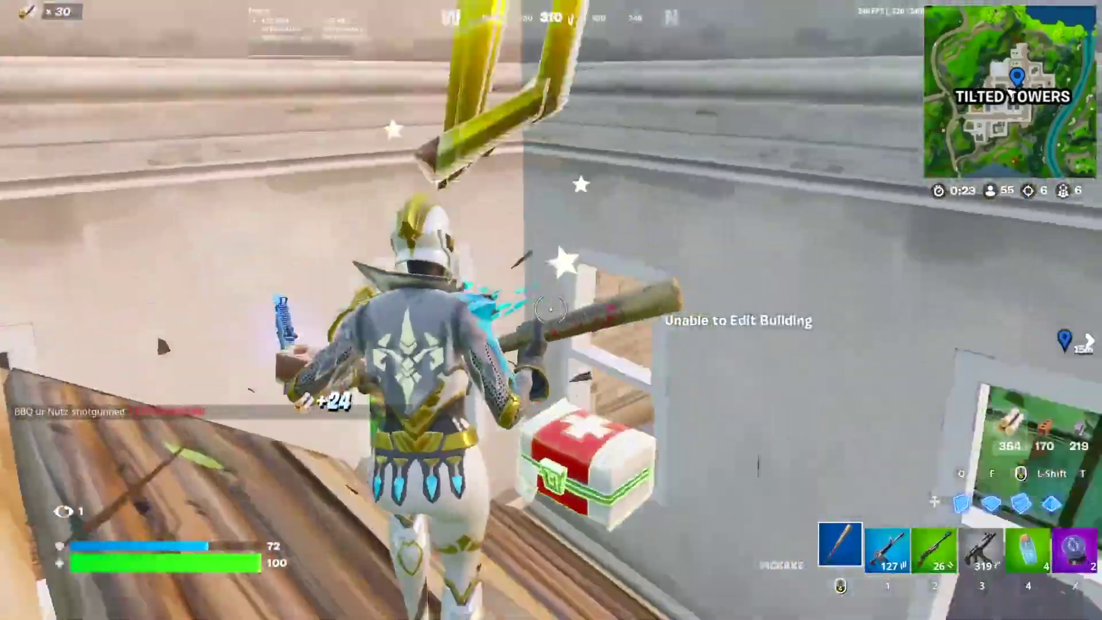
pyautogui.press('2')
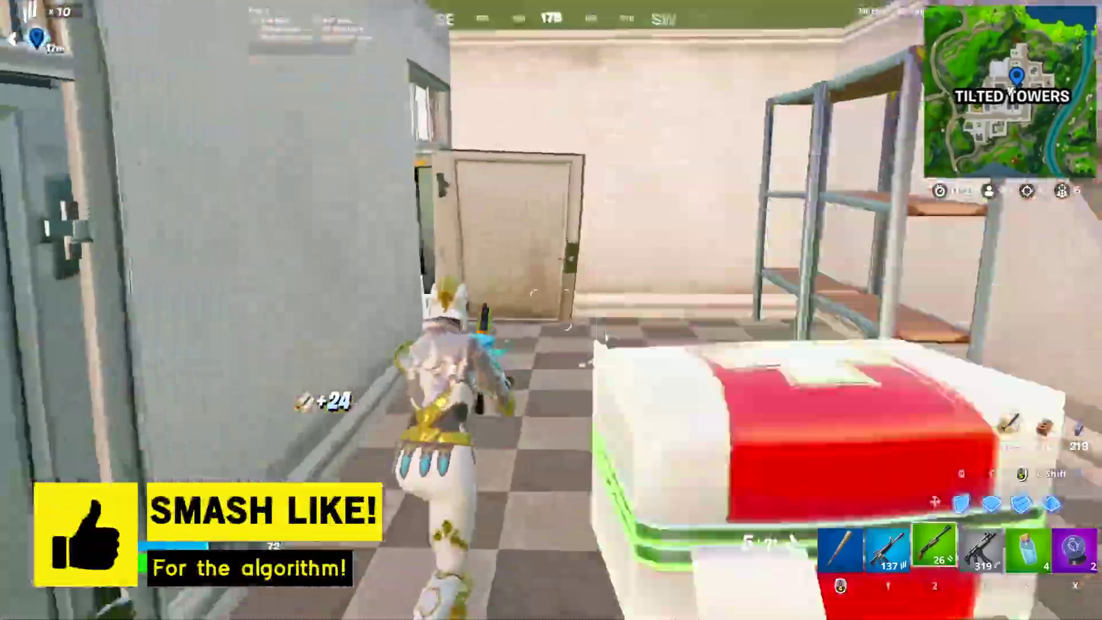
pyautogui.press('w')
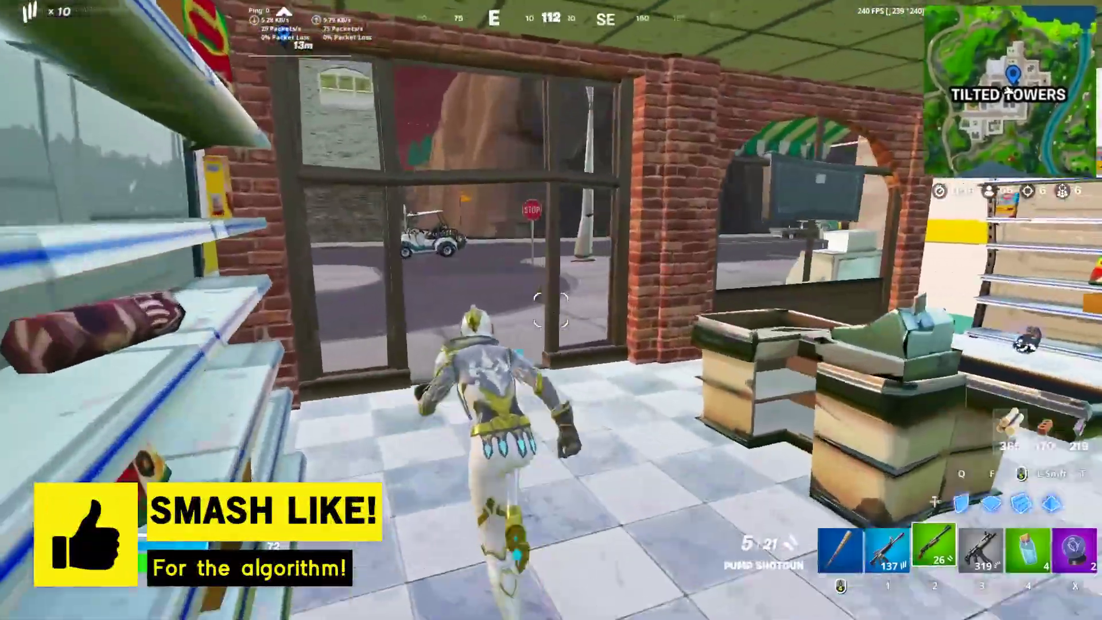
pyautogui.press('space')
# - Build wooden walls, ramps and a cone for cover in Tilted Towers
pyautogui.press('q')
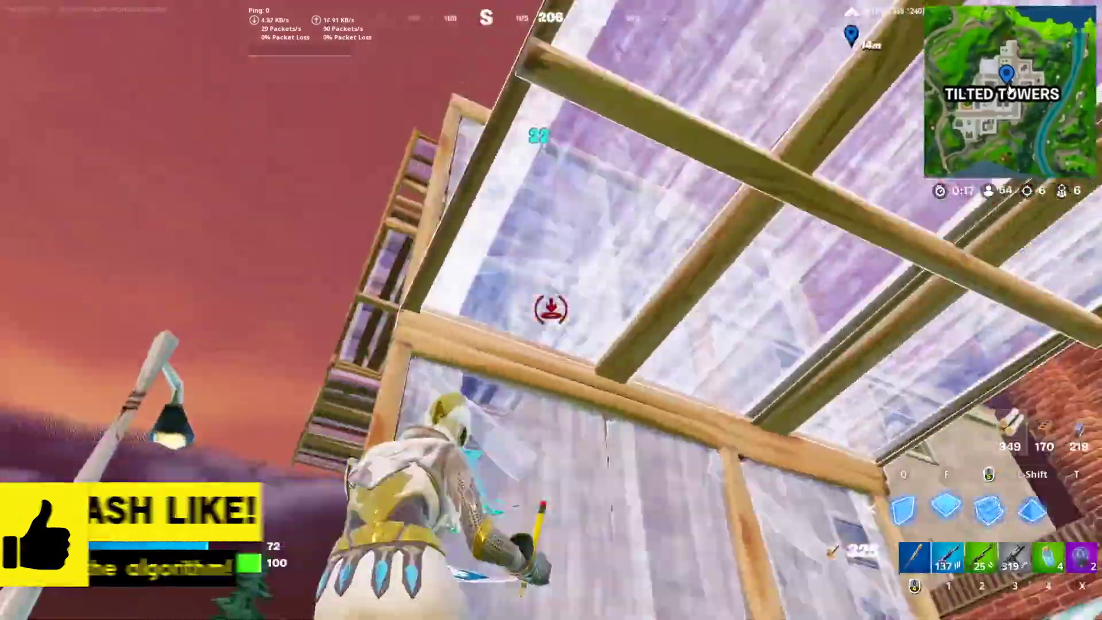
pyautogui.press('q')
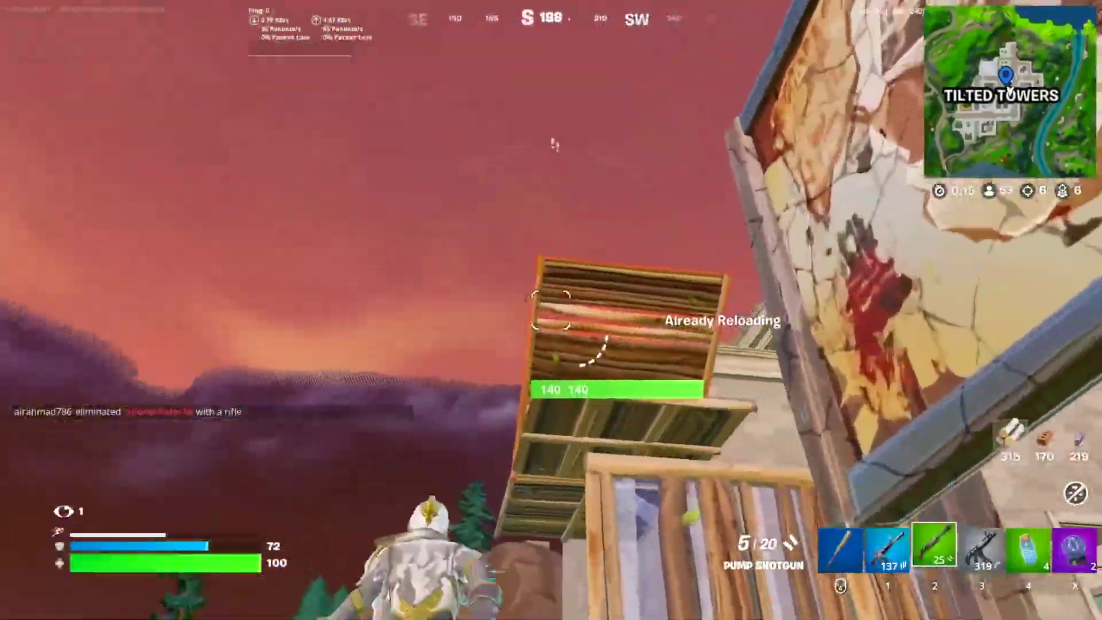
pyautogui.press('q')
pyautogui.press('t')
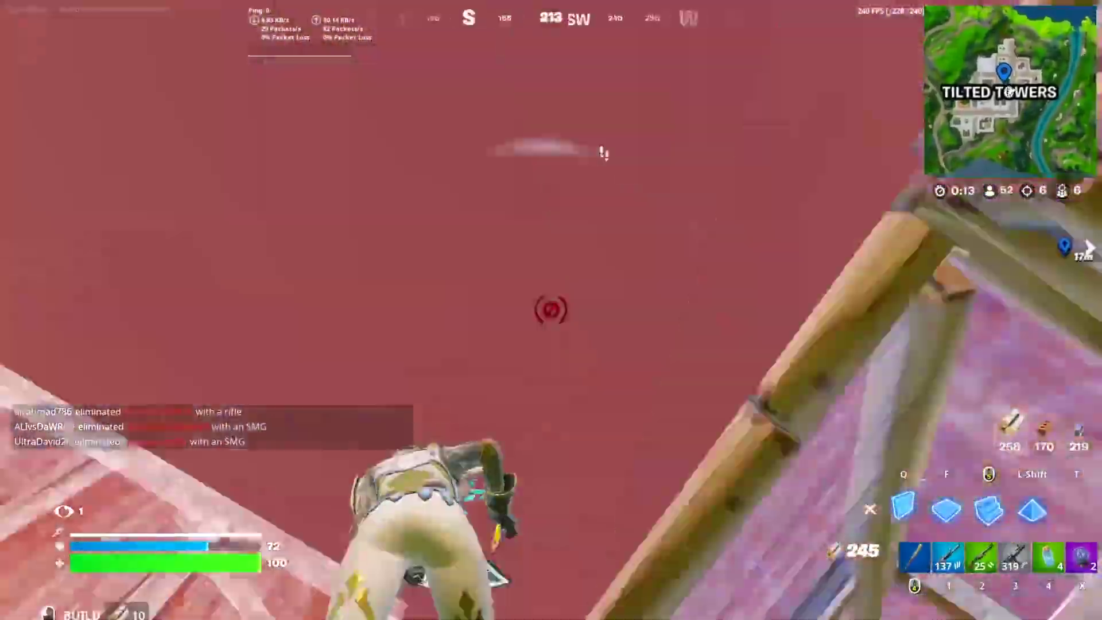
pyautogui.press('q')
pyautogui.press('q')
pyautogui.press('e')
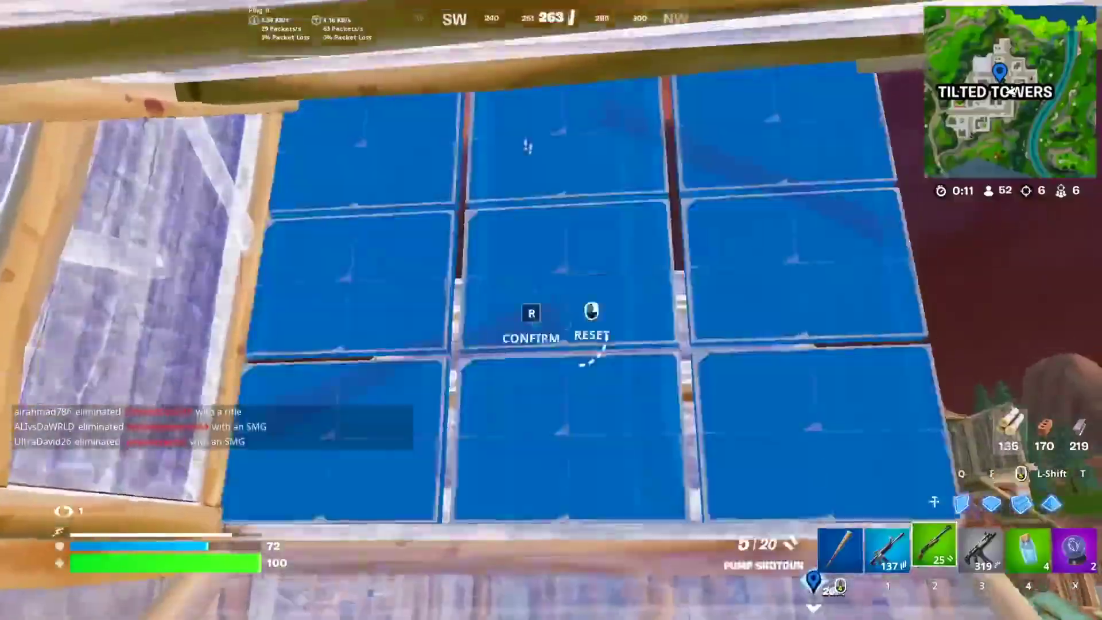
pyautogui.press('q')
pyautogui.press('2')
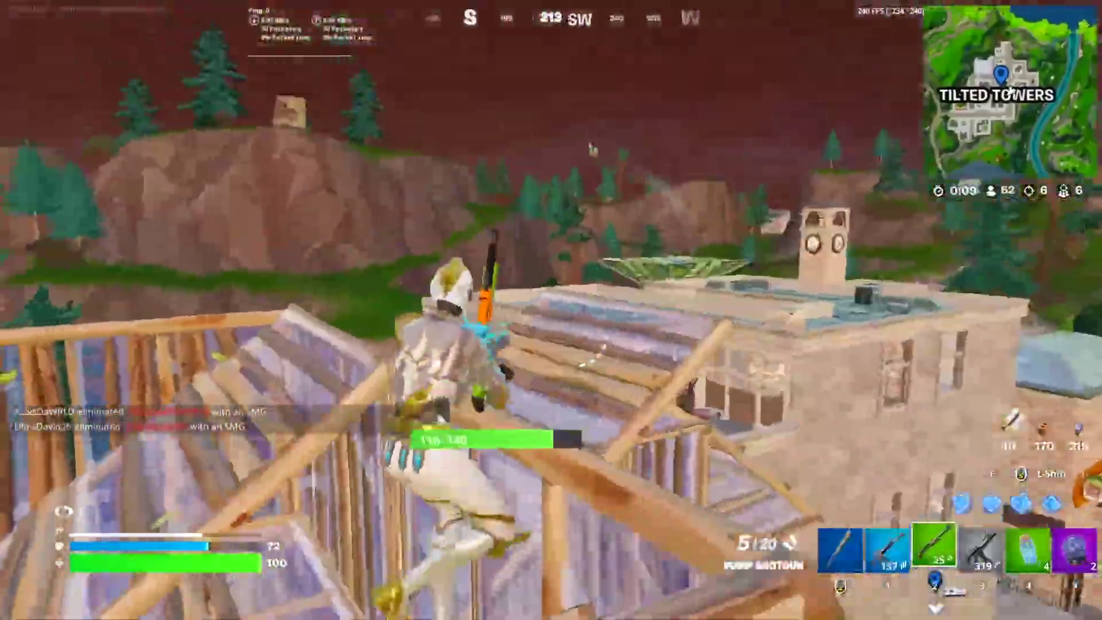
pyautogui.press('q')
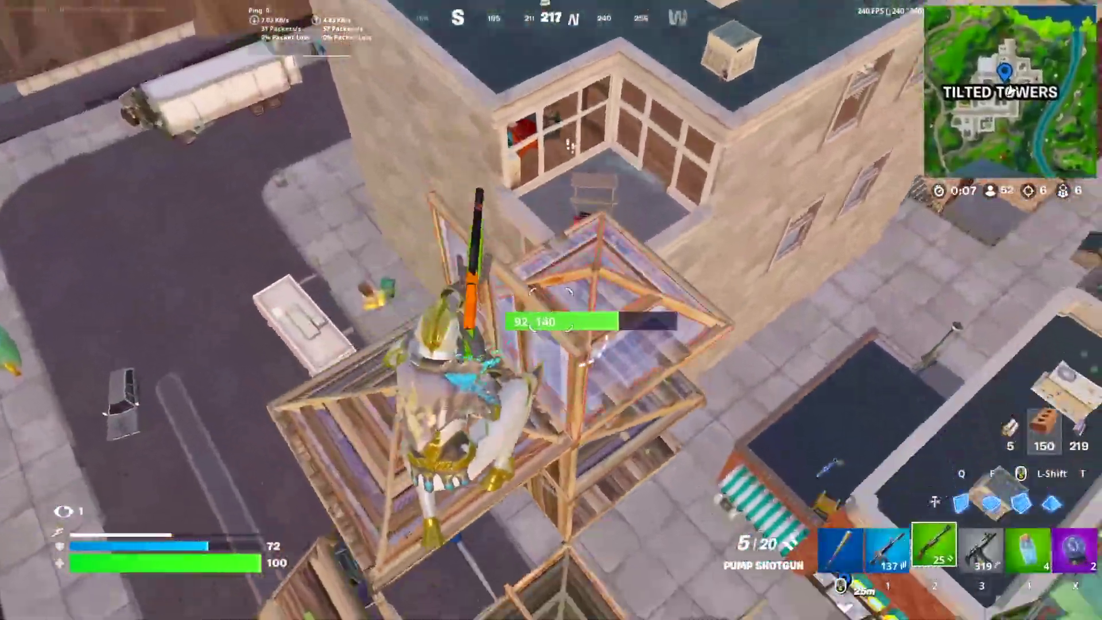